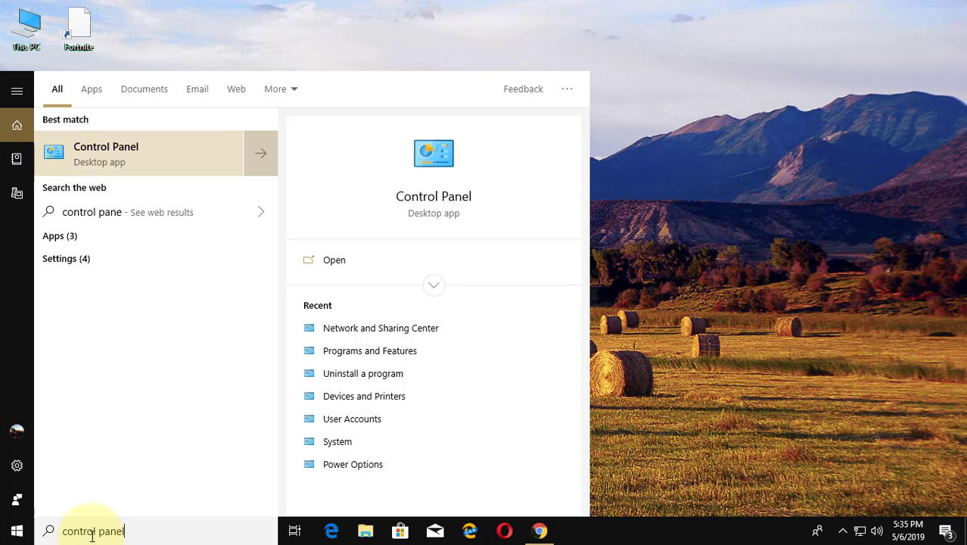
Open the advanced sharing settings from the Network and Sharing Center in Control Panel
{"action": "left_click", "coordinate": [126, 152]}
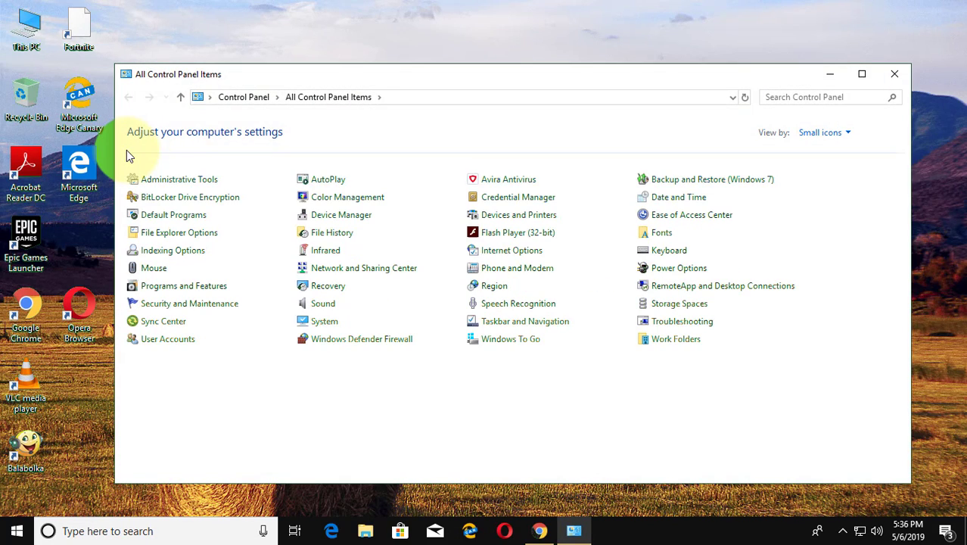
{"action": "left_click", "coordinate": [399, 271]}
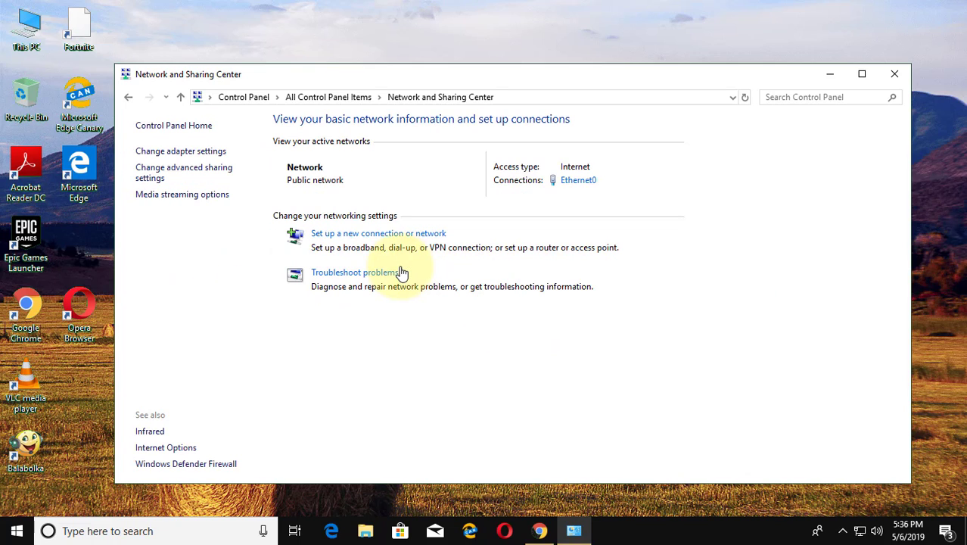
{"action": "left_click", "coordinate": [159, 170]}
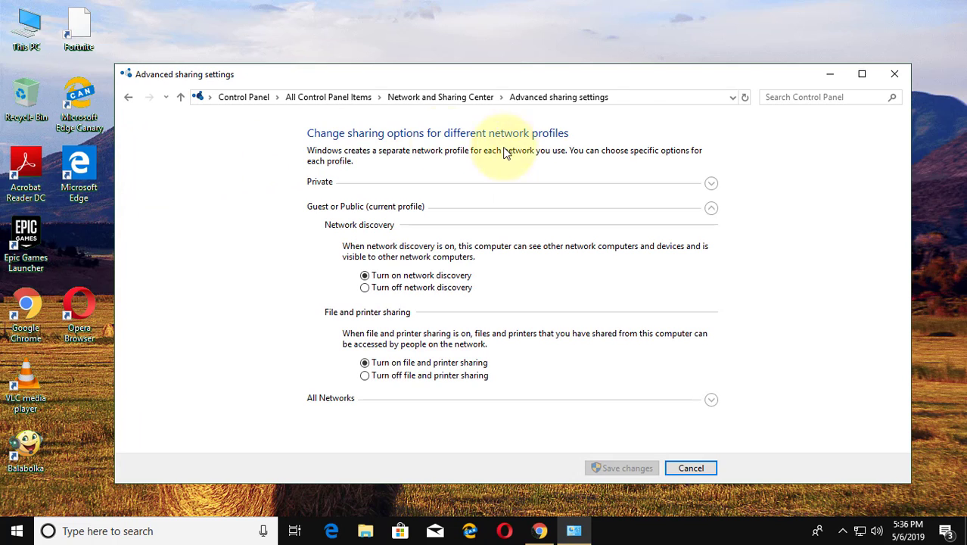
Turn on file and printer sharing for the Private profile, and select network discovery and file and printer sharing for the Guest or Public profile
{"action": "left_click", "coordinate": [713, 209]}
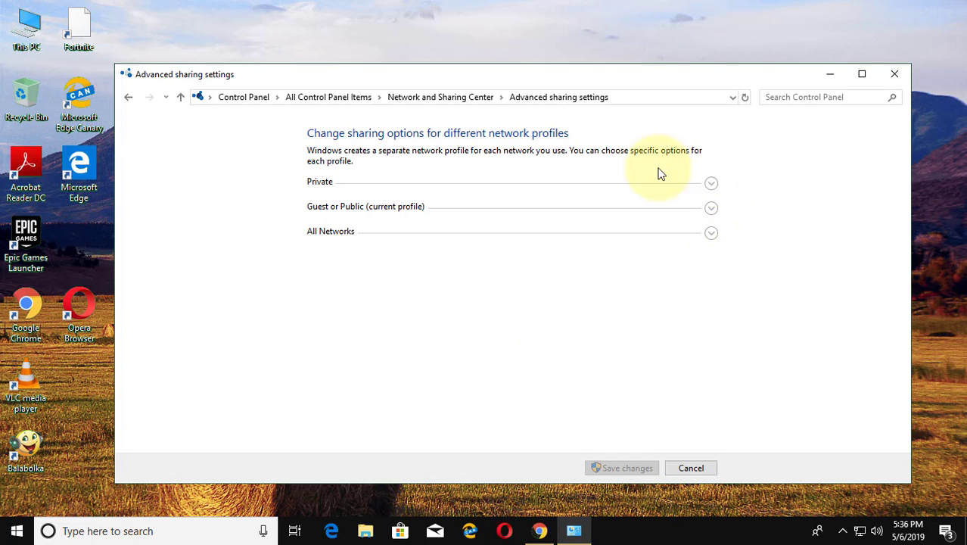
{"action": "left_click", "coordinate": [712, 184]}
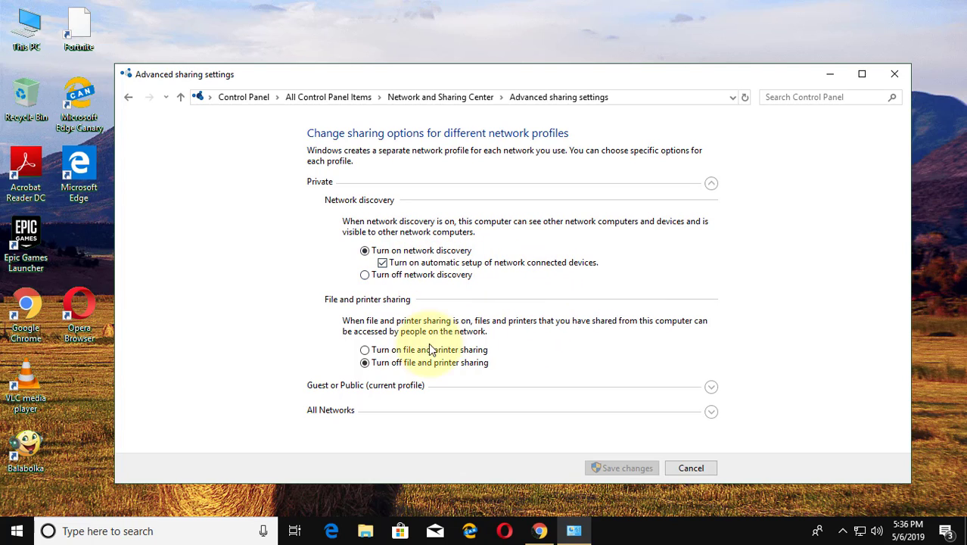
{"action": "left_click", "coordinate": [368, 351]}
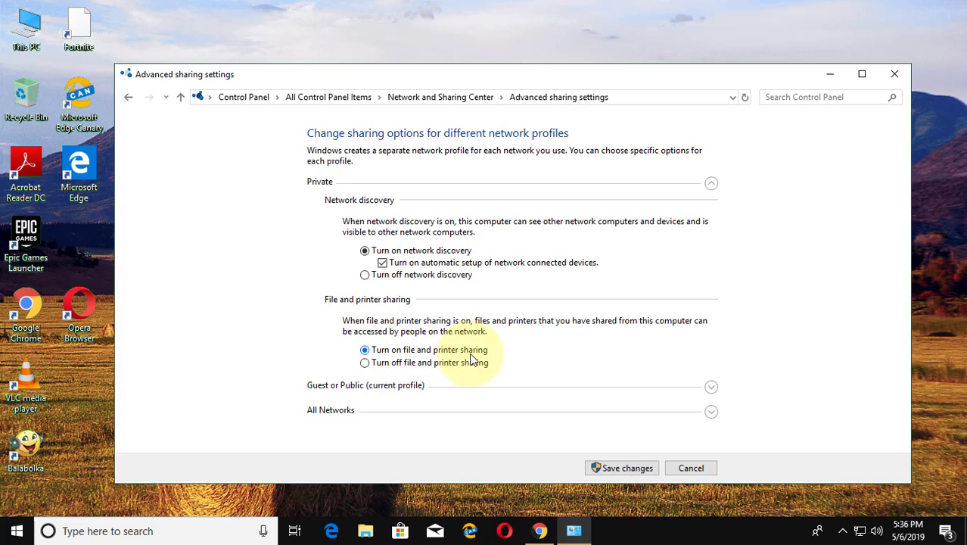
{"action": "left_click", "coordinate": [711, 389]}
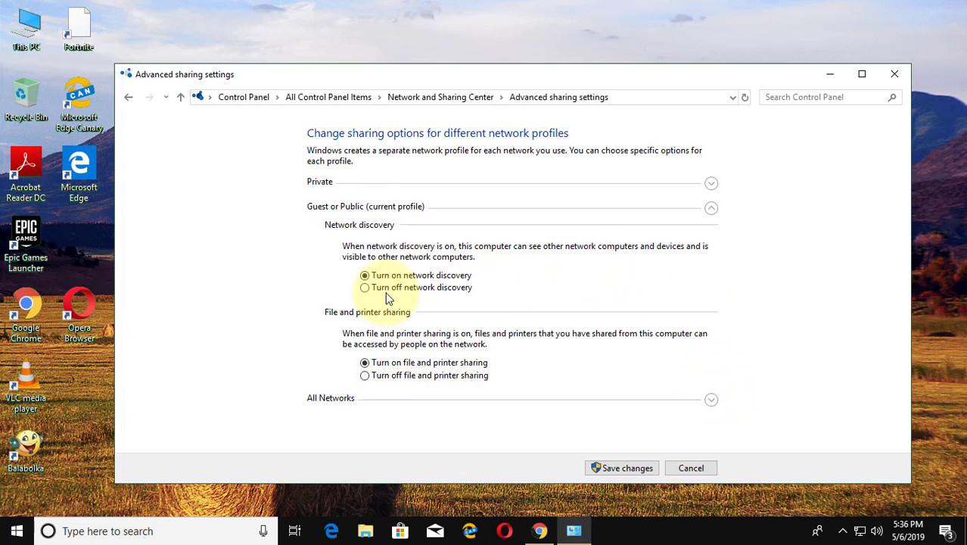
{"action": "left_click", "coordinate": [365, 276]}
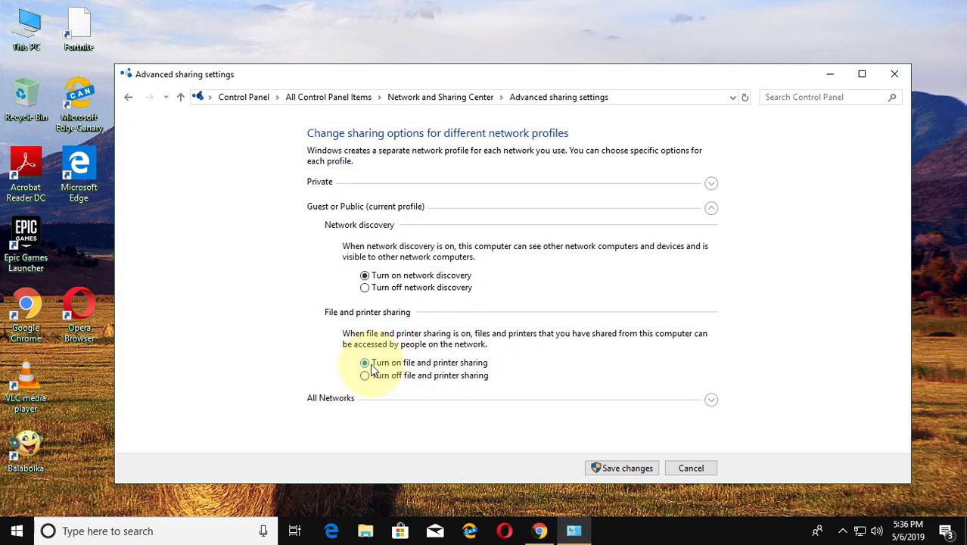
Turn on Public folder sharing for All Networks, save the sharing changes and close the Network and Sharing Center
{"action": "left_click", "coordinate": [712, 401]}
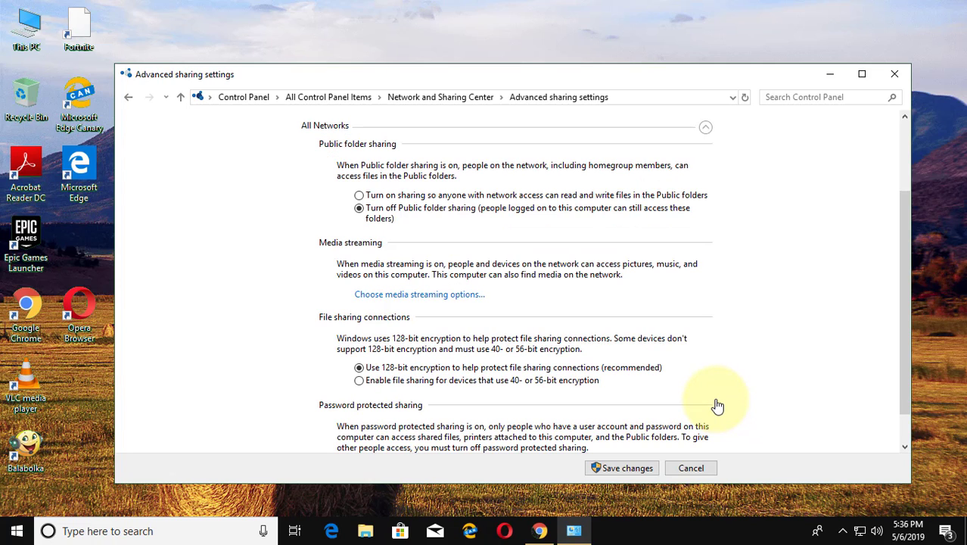
{"action": "left_click", "coordinate": [369, 195]}
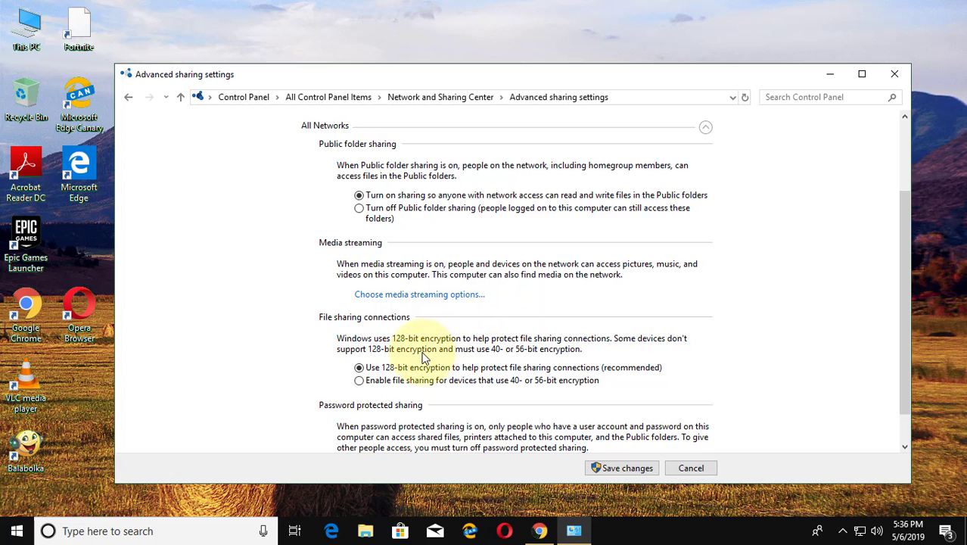
{"action": "scroll", "coordinate": [422, 363], "scroll_direction": "down", "scroll_amount": 2}
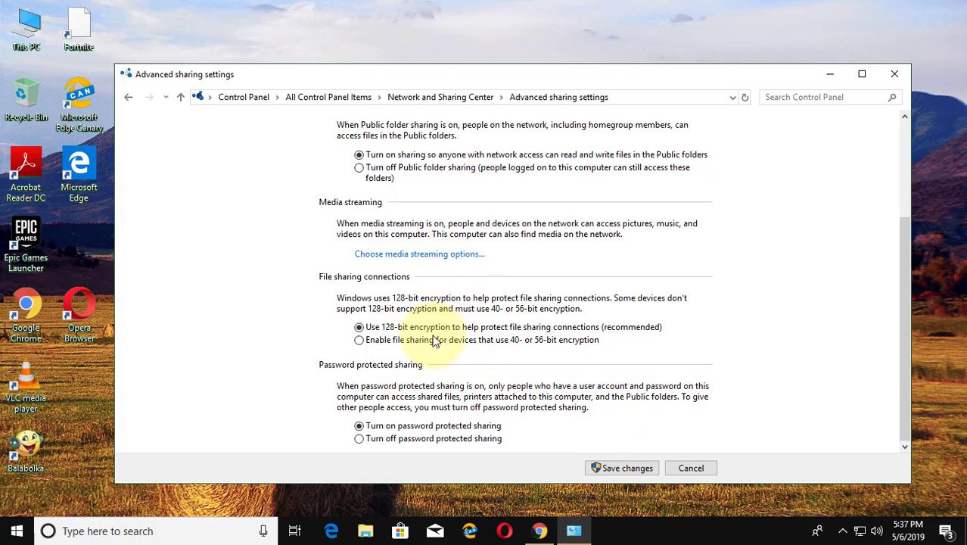
{"action": "left_click", "coordinate": [617, 470]}
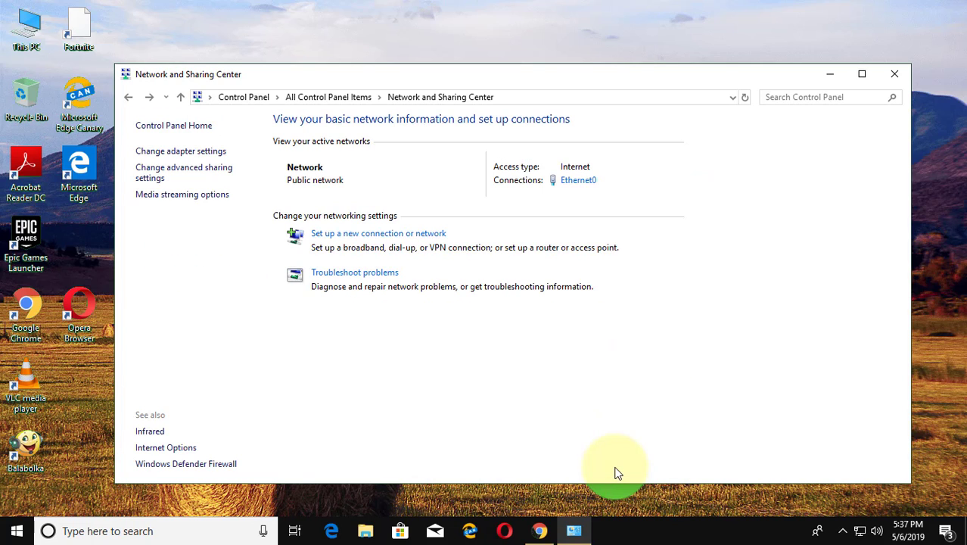
{"action": "left_click", "coordinate": [895, 74]}
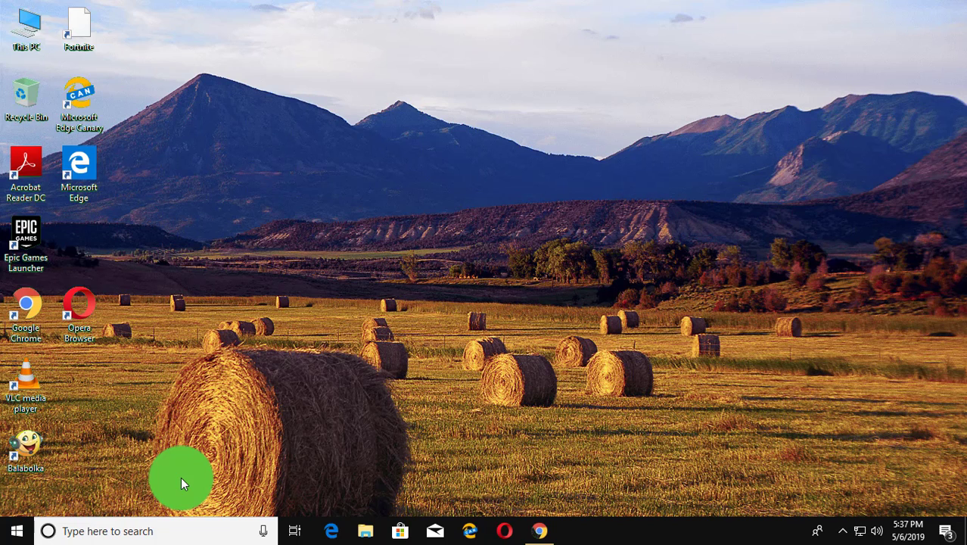
Search Windows for "services", run the Services app as administrator and maximize its window
{"action": "left_click", "coordinate": [131, 530]}
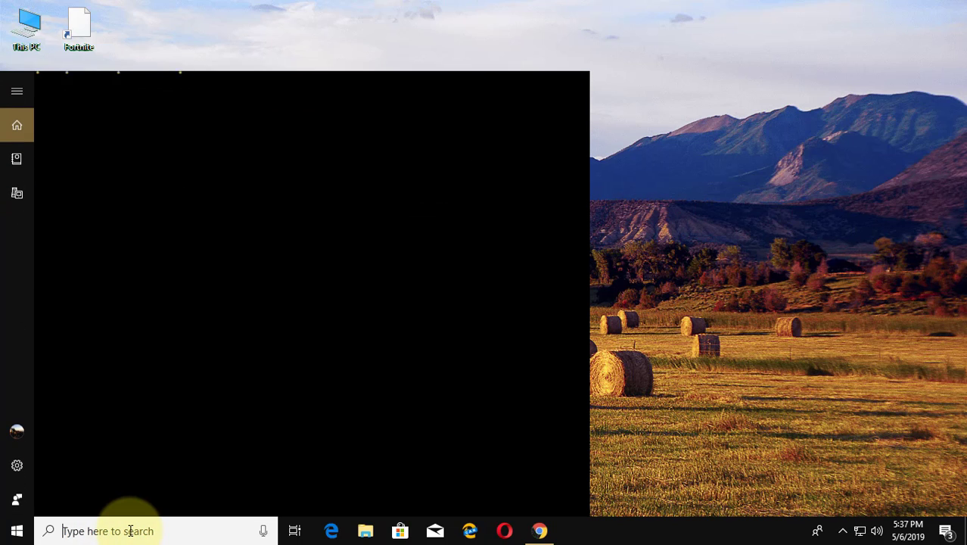
{"action": "type", "text": "ser"}
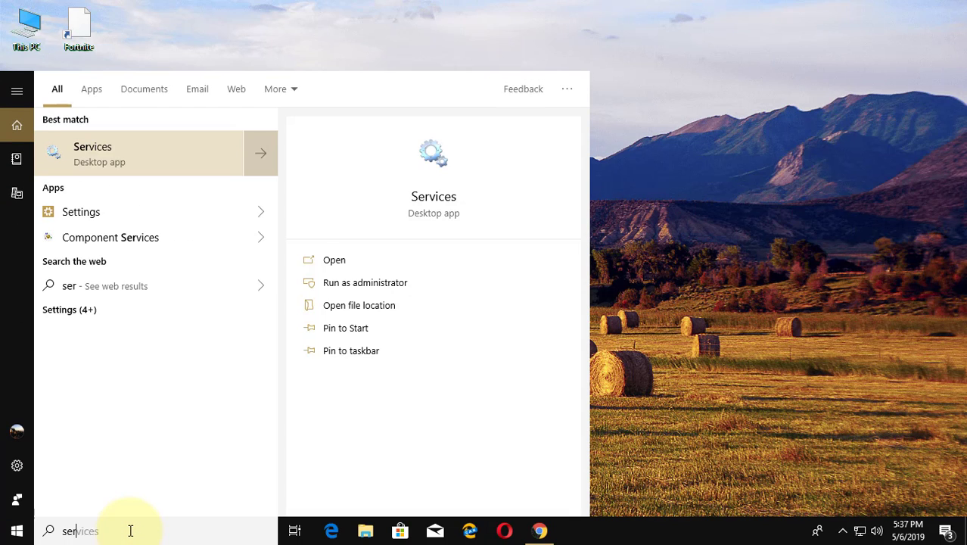
{"action": "type", "text": "vices"}
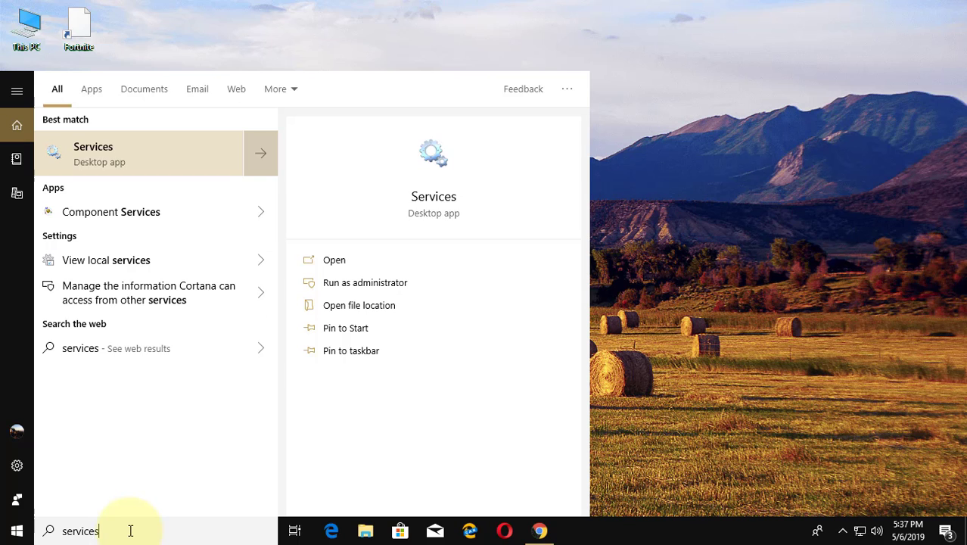
{"action": "right_click", "coordinate": [134, 155]}
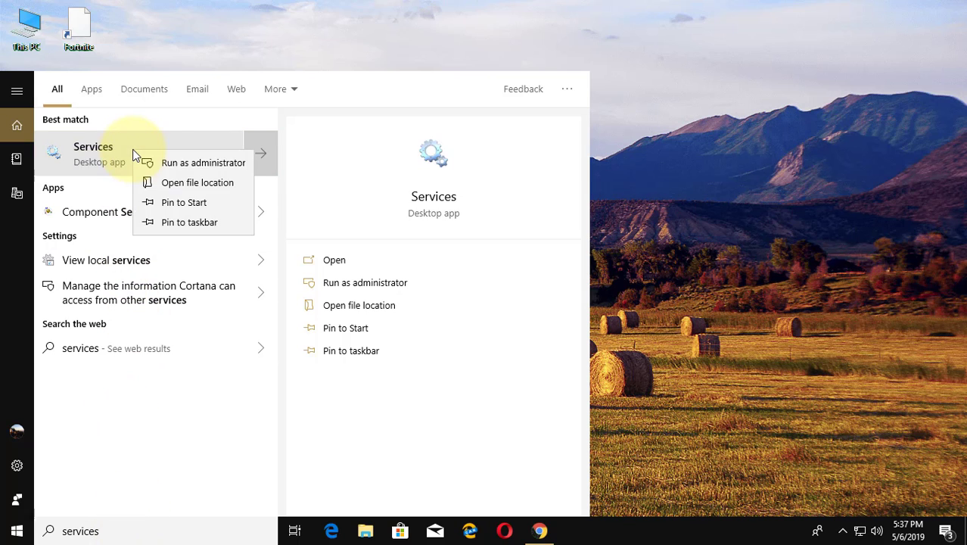
{"action": "left_click", "coordinate": [193, 163]}
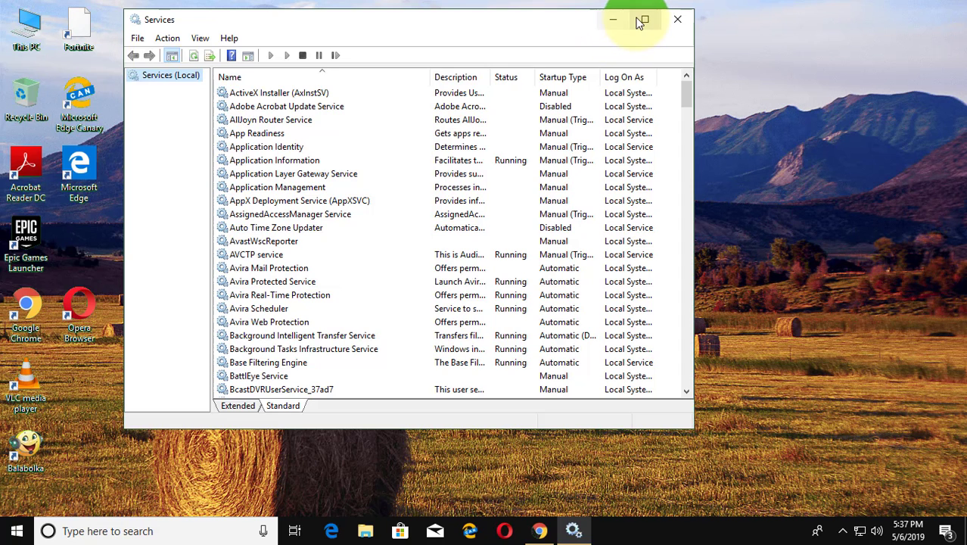
{"action": "left_click", "coordinate": [640, 19]}
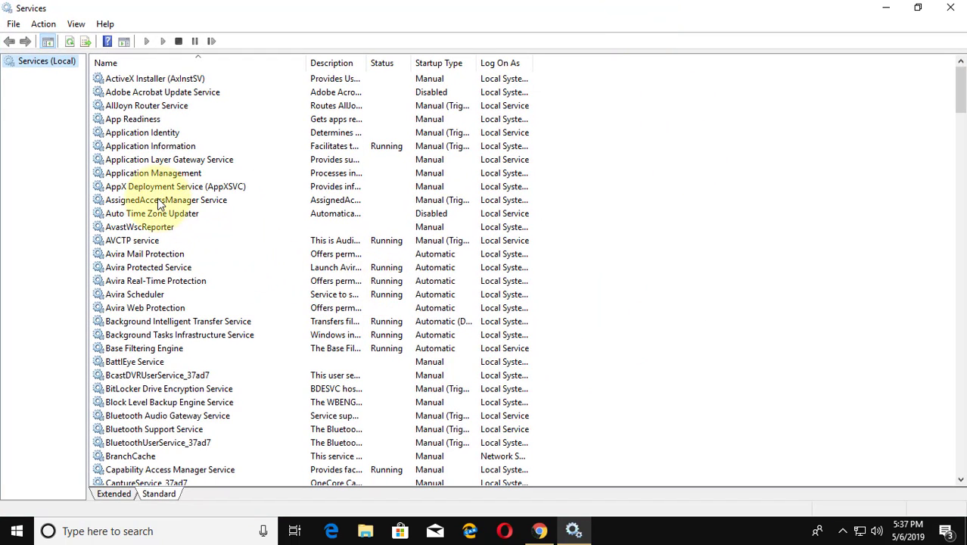
Find the DNS Client service and check its startup type and service status in its properties
{"action": "scroll", "coordinate": [151, 199], "scroll_direction": "down", "scroll_amount": 5}
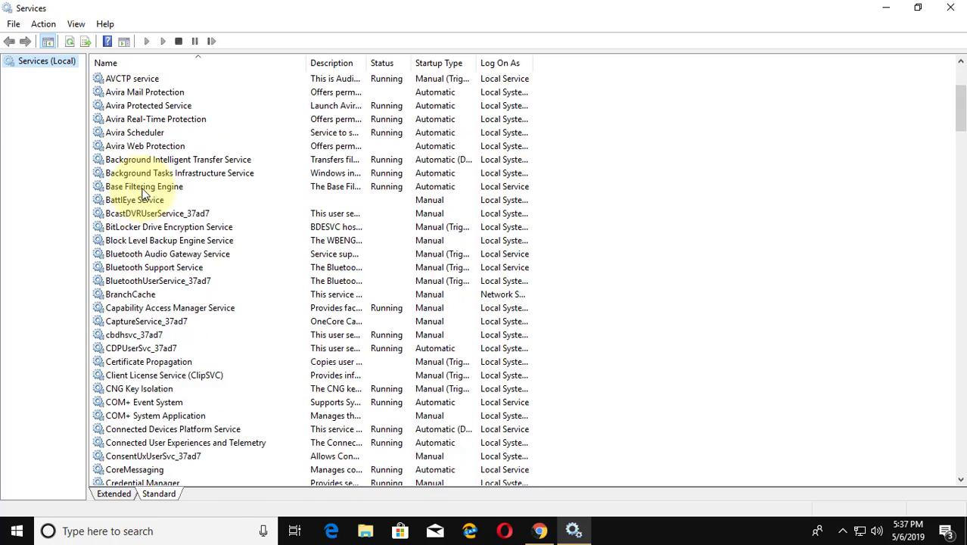
{"action": "scroll", "coordinate": [143, 193], "scroll_direction": "down", "scroll_amount": 5}
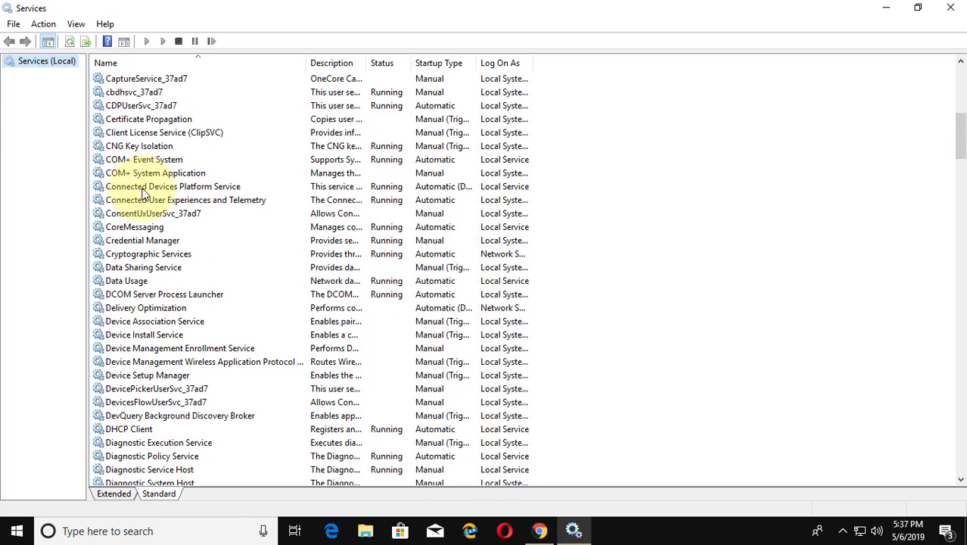
{"action": "scroll", "coordinate": [144, 194], "scroll_direction": "down", "scroll_amount": 1}
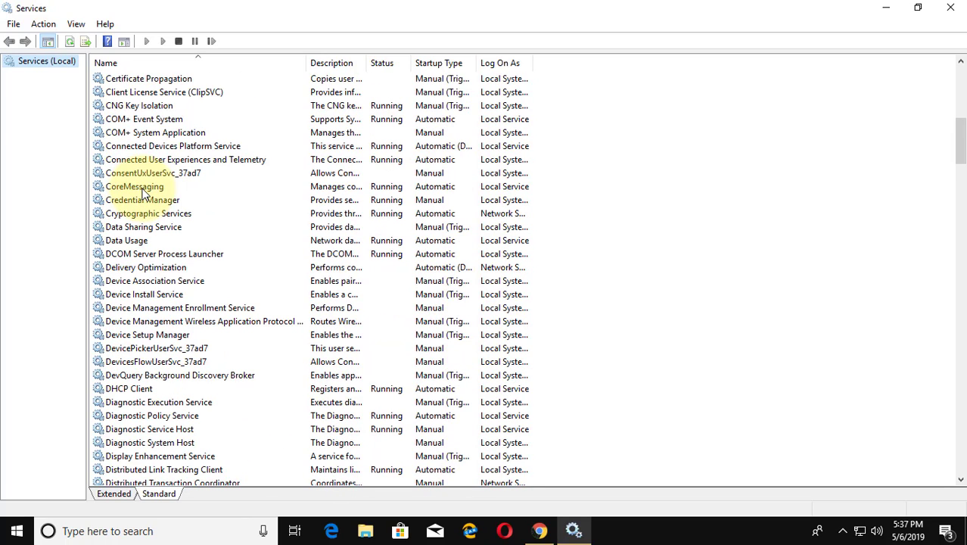
{"action": "scroll", "coordinate": [144, 194], "scroll_direction": "down", "scroll_amount": 6}
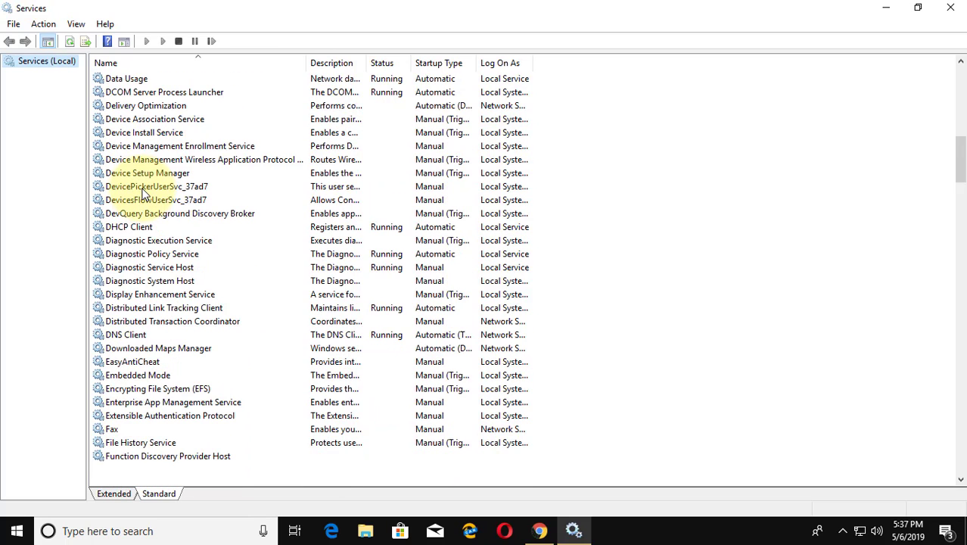
{"action": "scroll", "coordinate": [144, 194], "scroll_direction": "down", "scroll_amount": 1}
{"action": "left_click", "coordinate": [210, 214]}
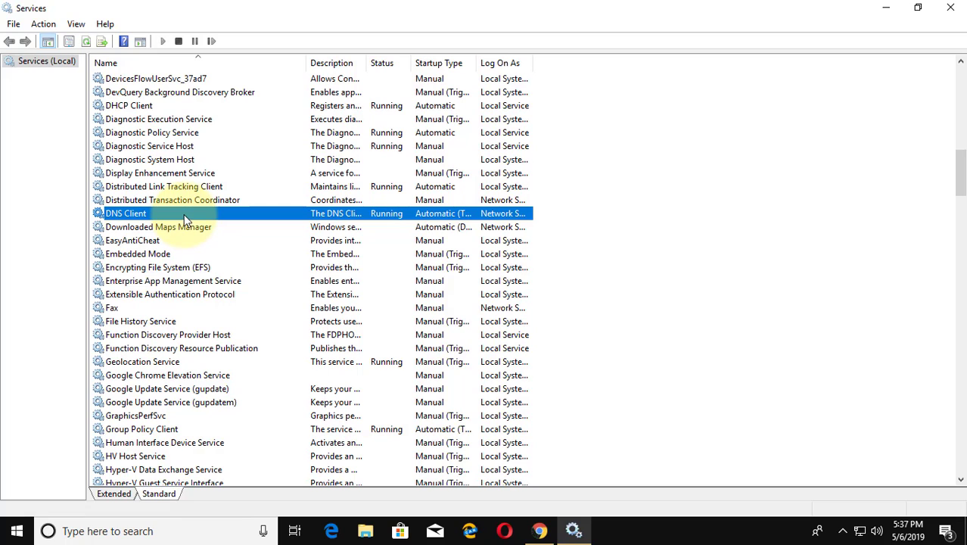
{"action": "double_click", "coordinate": [184, 215]}
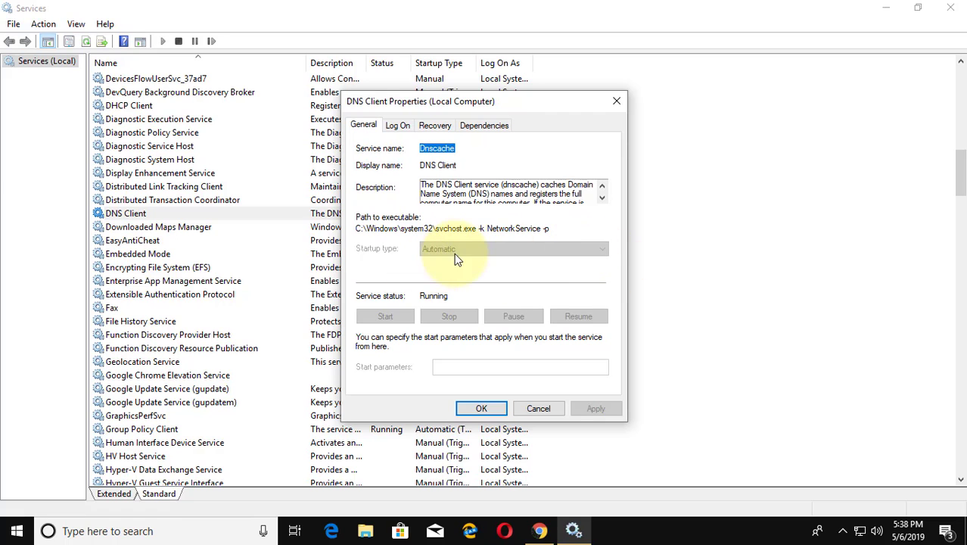
{"action": "left_click", "coordinate": [499, 409]}
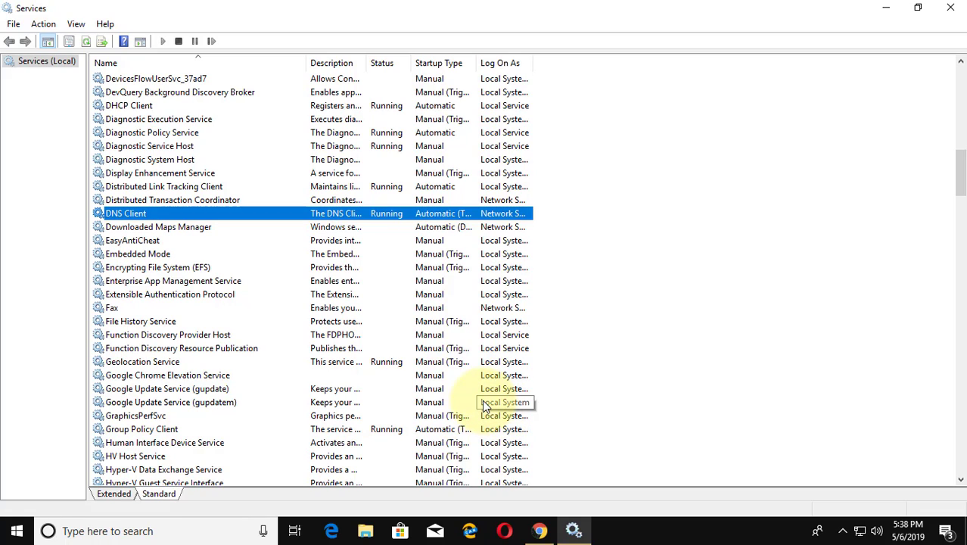
Set the Function Discovery Provider Host service's startup type to Automatic, start the service and apply the changes
{"action": "left_click", "coordinate": [193, 336]}
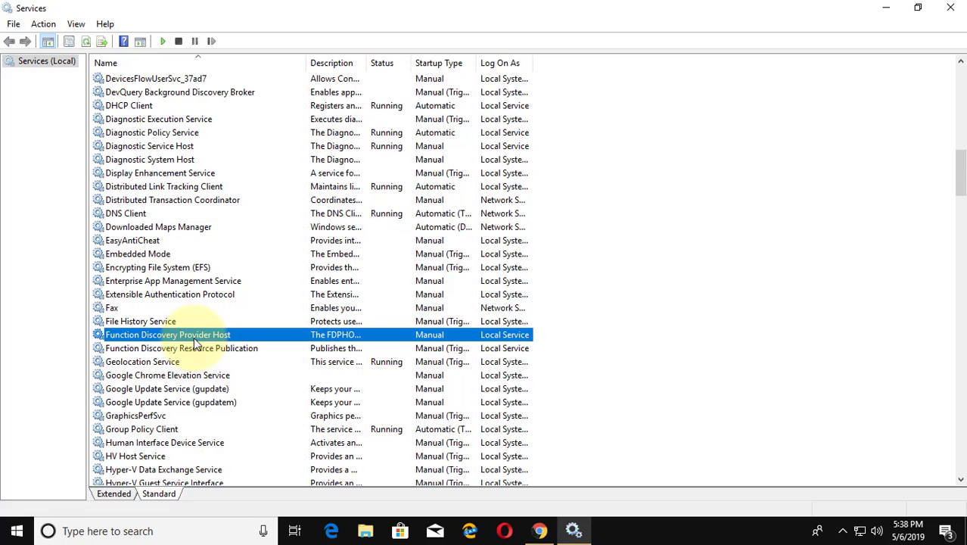
{"action": "double_click", "coordinate": [221, 337]}
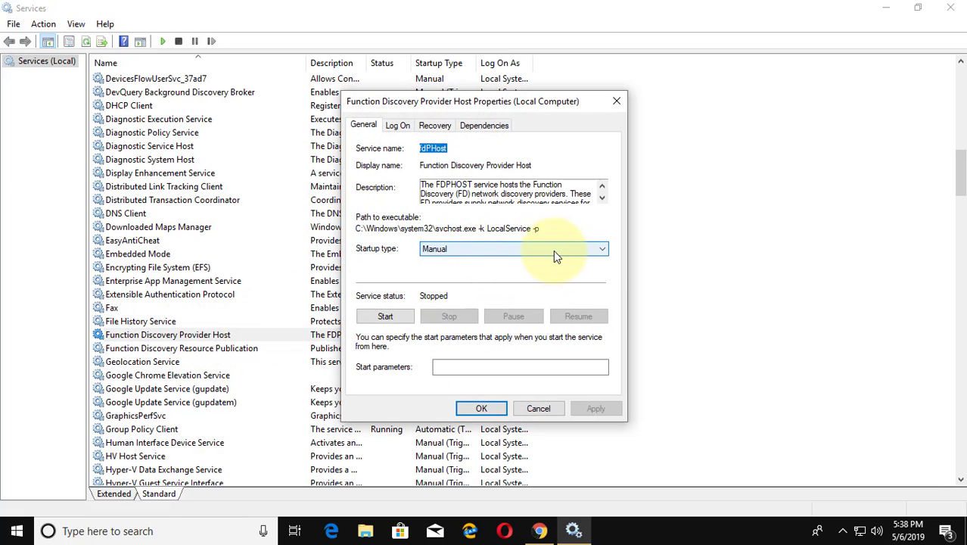
{"action": "left_click", "coordinate": [562, 255]}
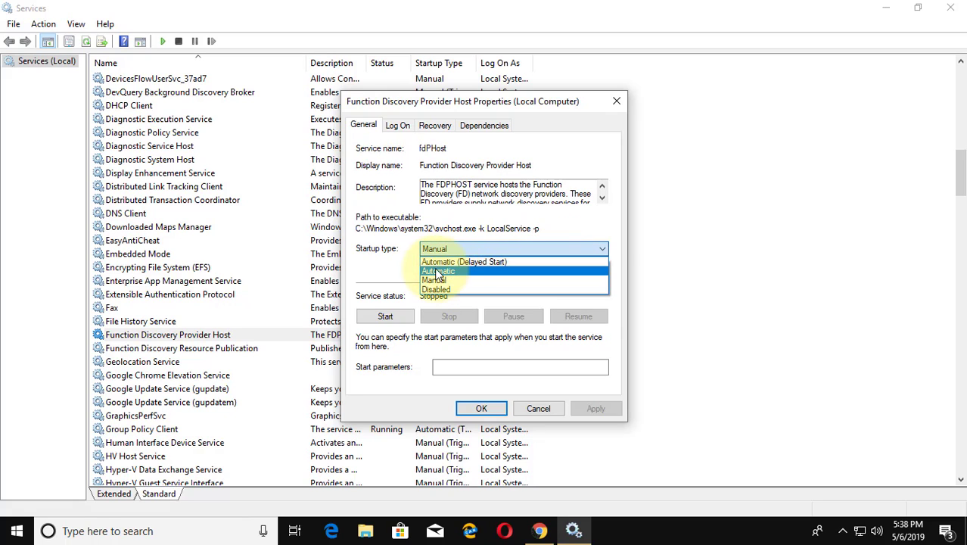
{"action": "left_click", "coordinate": [460, 272]}
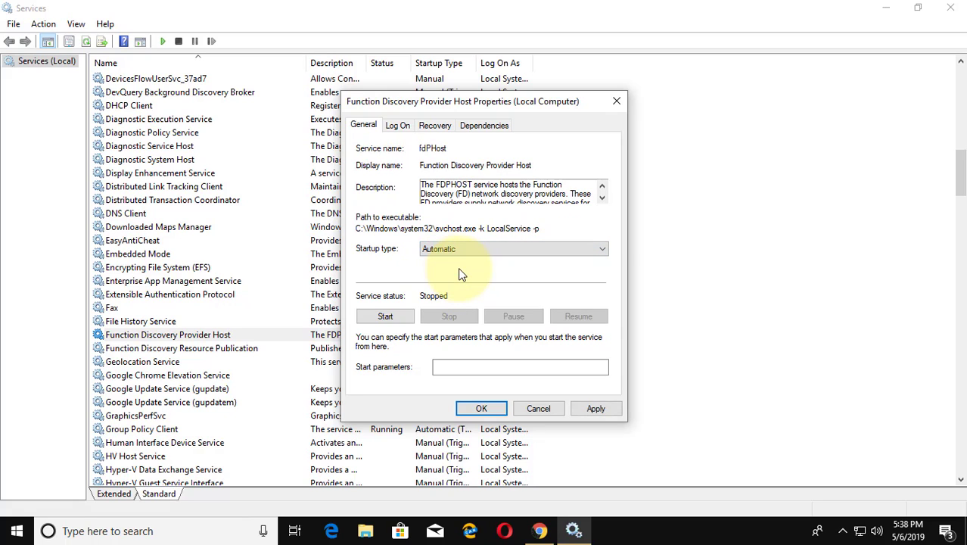
{"action": "left_click", "coordinate": [392, 315]}
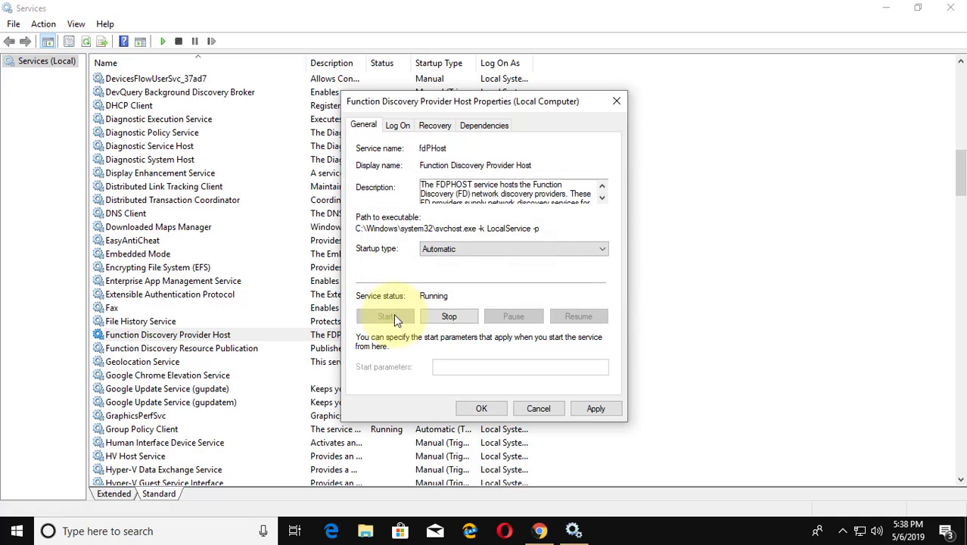
{"action": "left_click", "coordinate": [596, 409]}
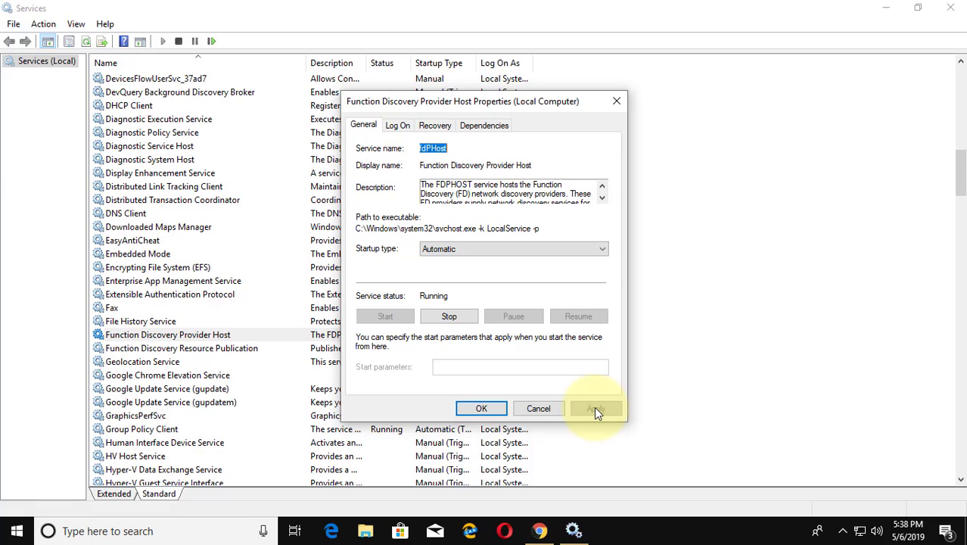
{"action": "left_click", "coordinate": [483, 407]}
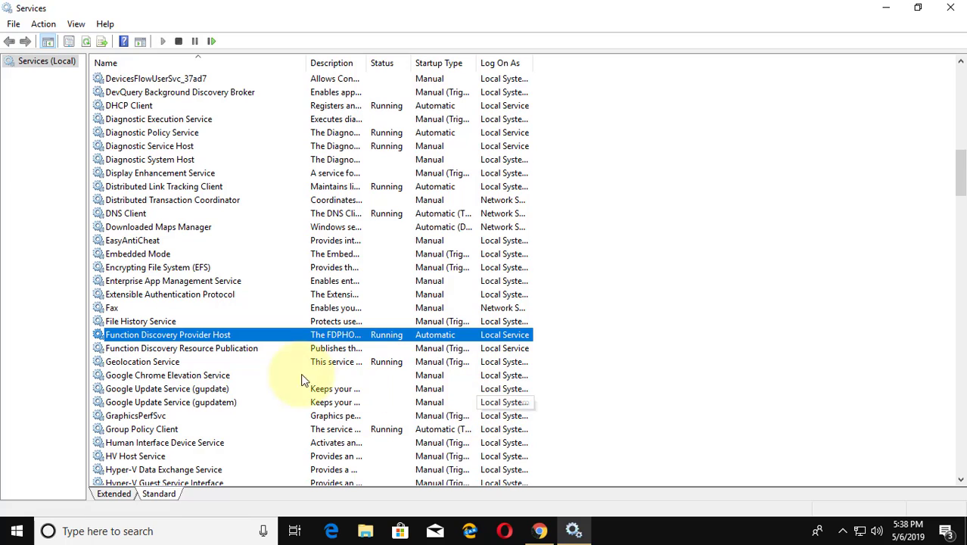
Set the Function Discovery Resource Publication service's startup type to Automatic, start the service and apply the changes
{"action": "left_click", "coordinate": [171, 350]}
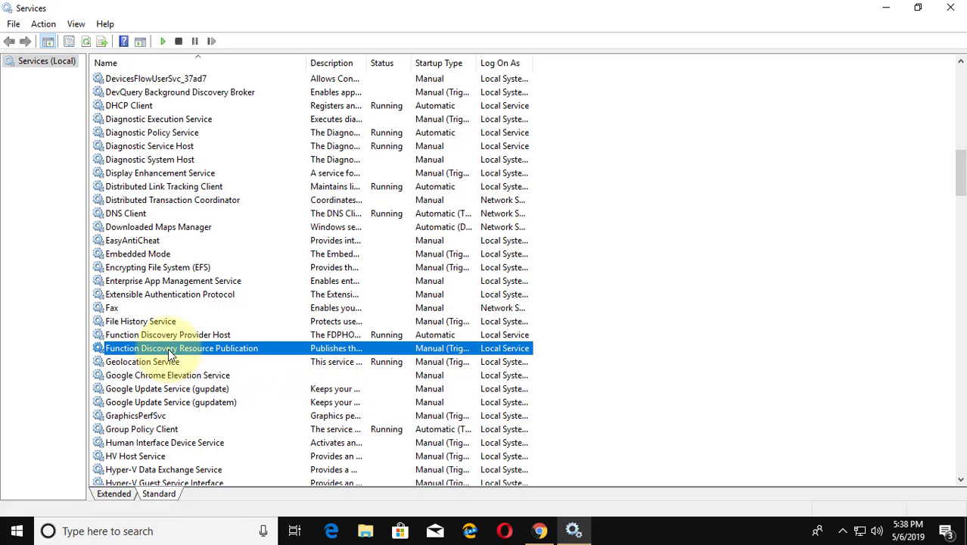
{"action": "double_click", "coordinate": [215, 349]}
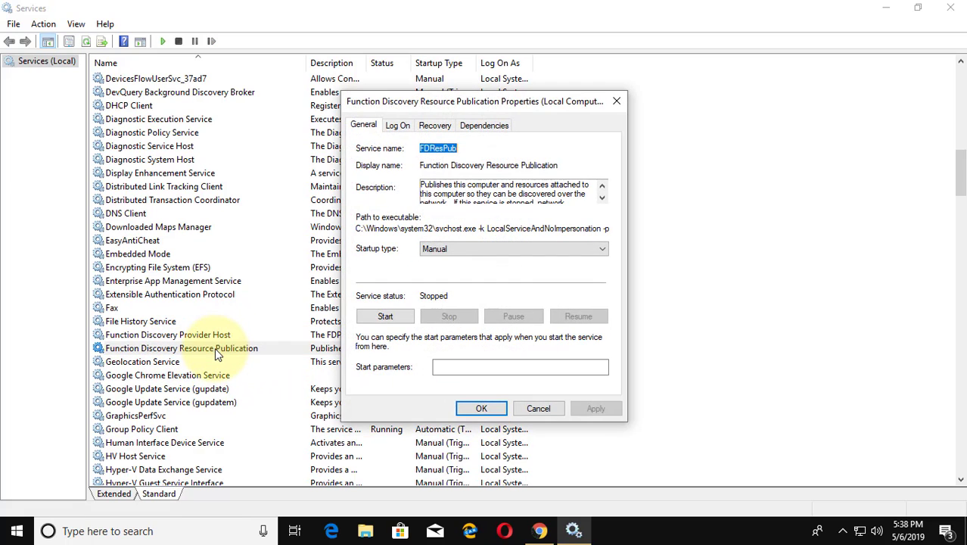
{"action": "left_click", "coordinate": [496, 248]}
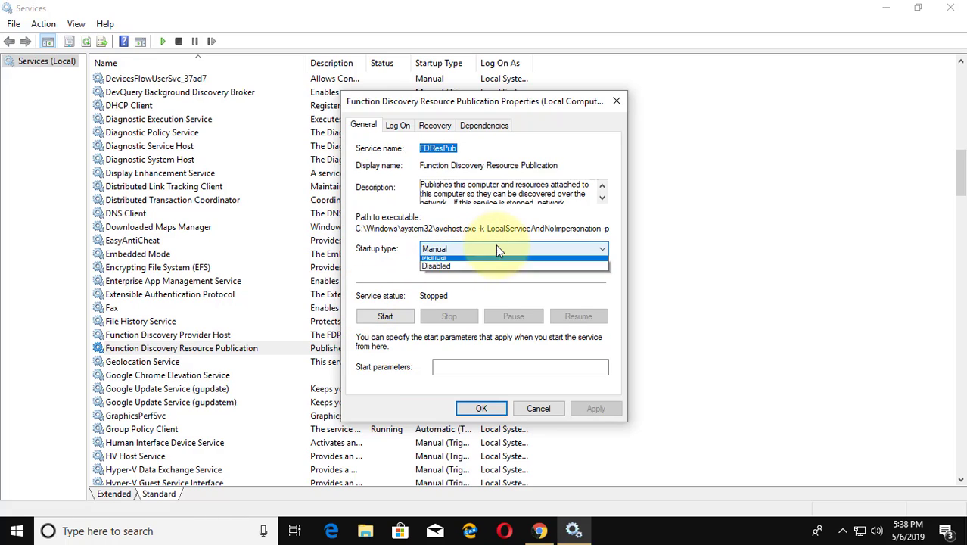
{"action": "left_click", "coordinate": [442, 271]}
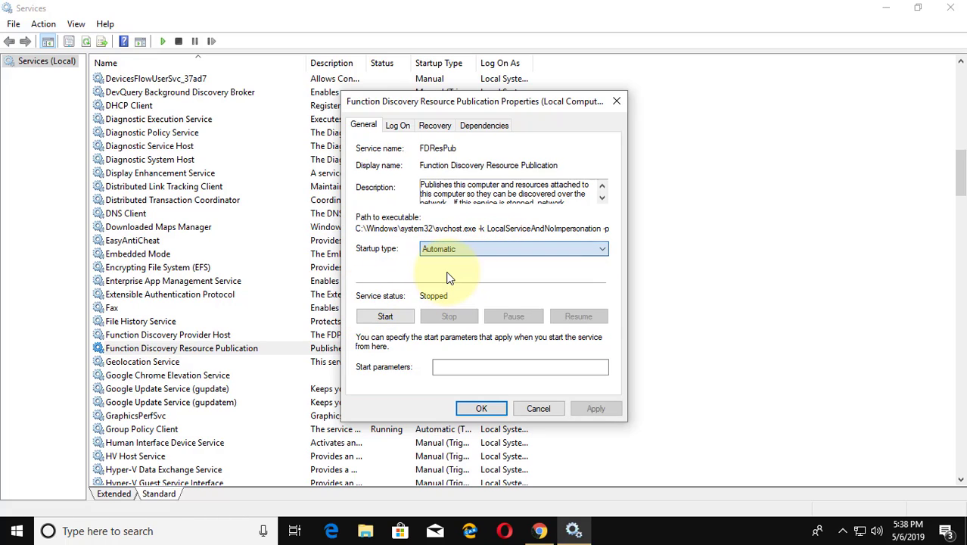
{"action": "left_click", "coordinate": [386, 318]}
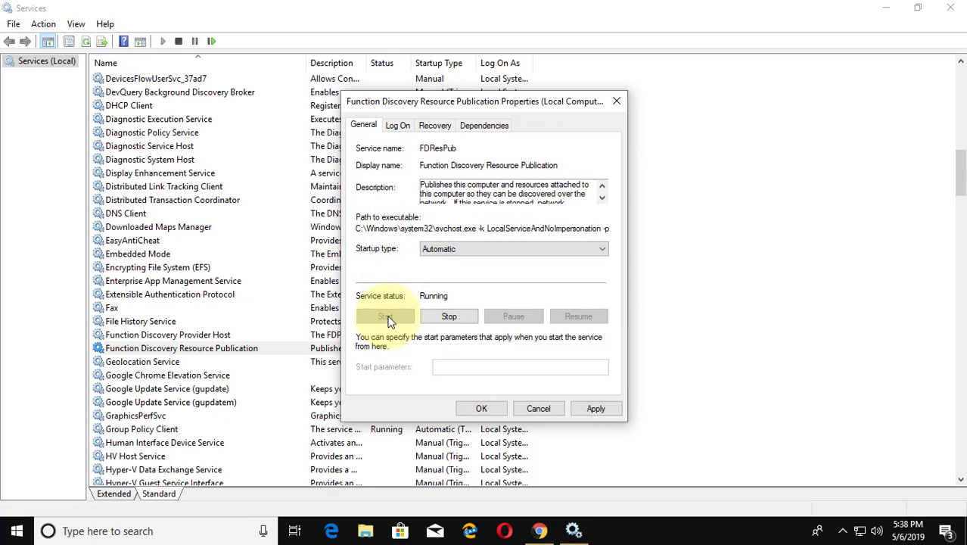
{"action": "left_click", "coordinate": [596, 409]}
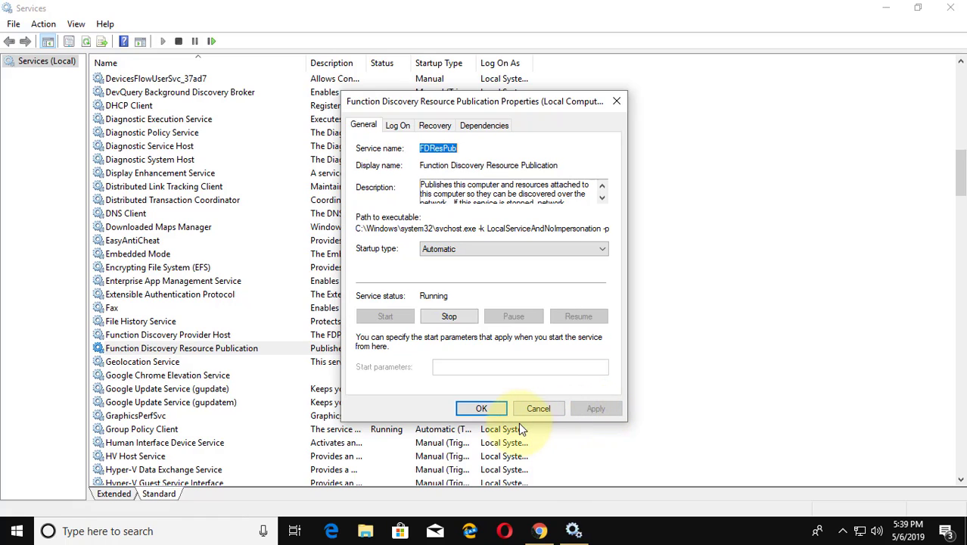
{"action": "left_click", "coordinate": [483, 408]}
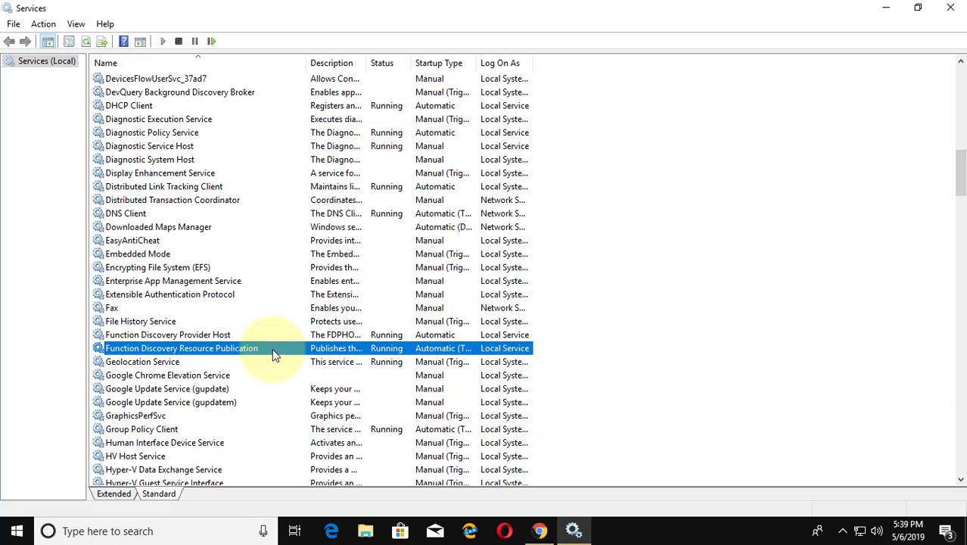
Find the SSDP Discovery service, set its startup type to Automatic and apply the change
{"action": "scroll", "coordinate": [204, 385], "scroll_direction": "down", "scroll_amount": 4}
{"action": "scroll", "coordinate": [204, 390], "scroll_direction": "down", "scroll_amount": 12}
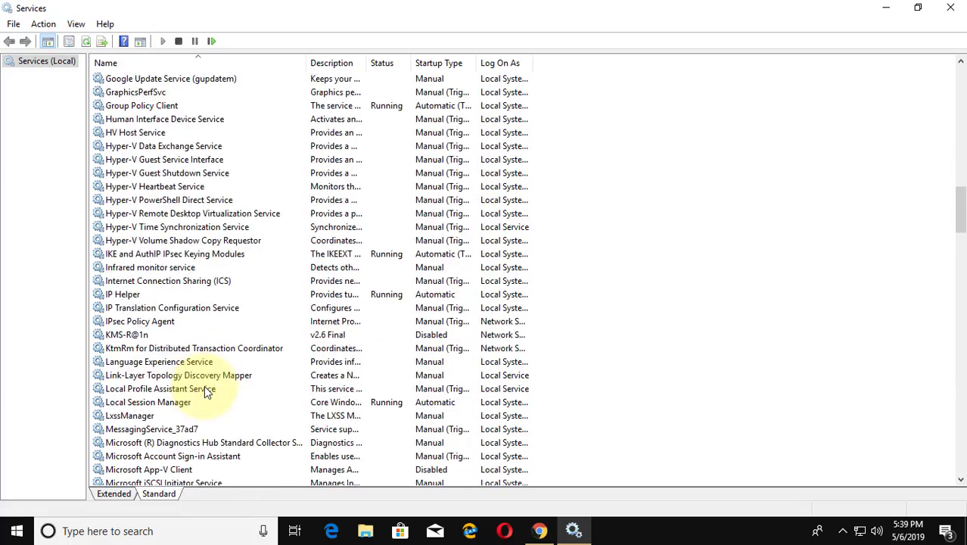
{"action": "scroll", "coordinate": [205, 390], "scroll_direction": "down", "scroll_amount": 12}
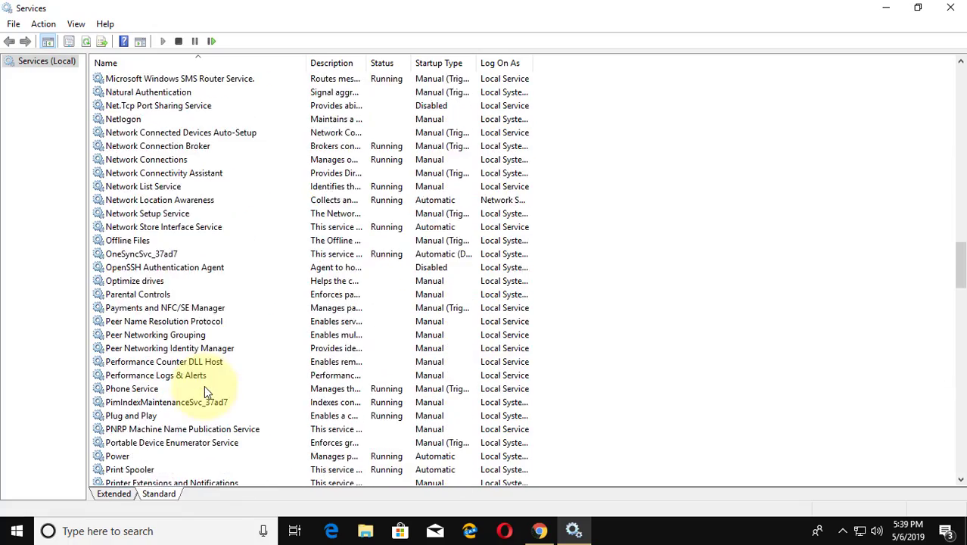
{"action": "scroll", "coordinate": [204, 392], "scroll_direction": "down", "scroll_amount": 6}
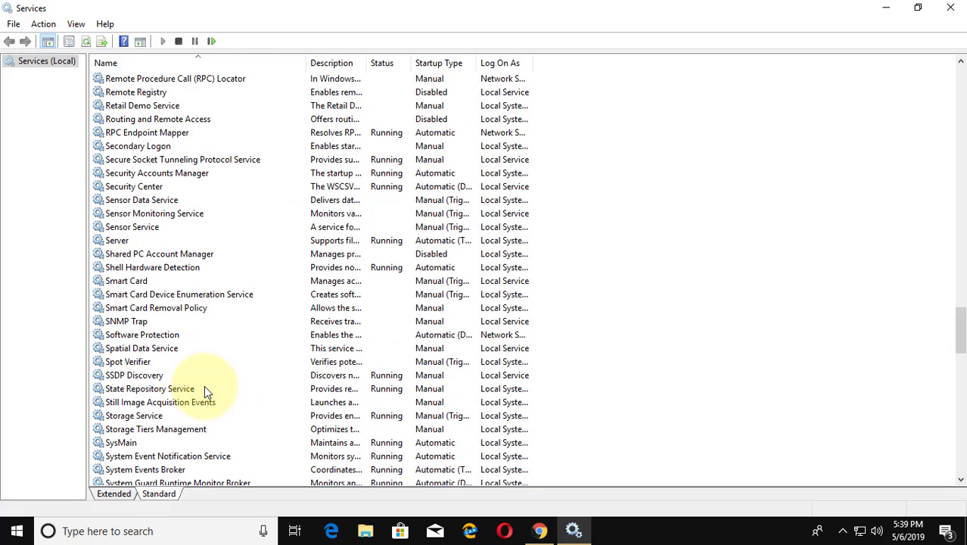
{"action": "scroll", "coordinate": [205, 390], "scroll_direction": "down", "scroll_amount": 1}
{"action": "left_click", "coordinate": [158, 334]}
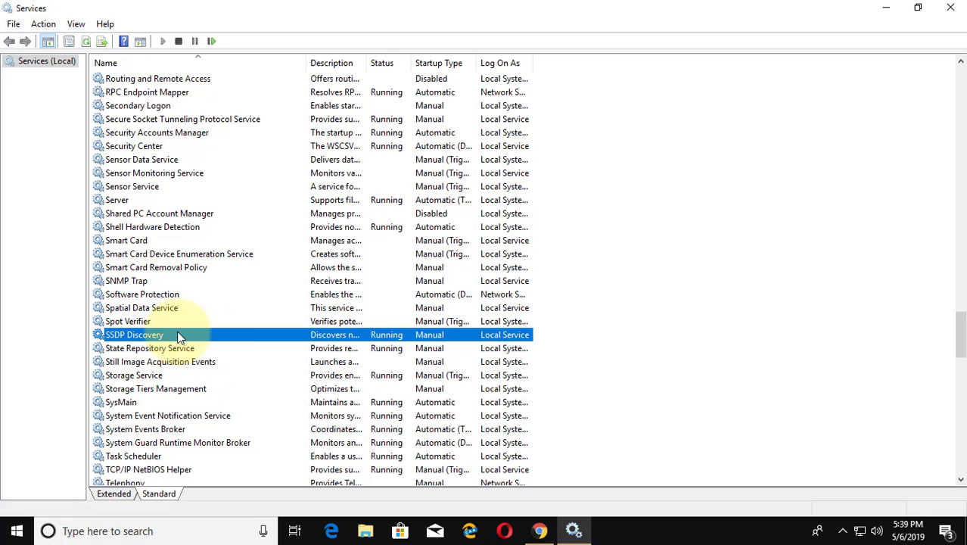
{"action": "double_click", "coordinate": [179, 336]}
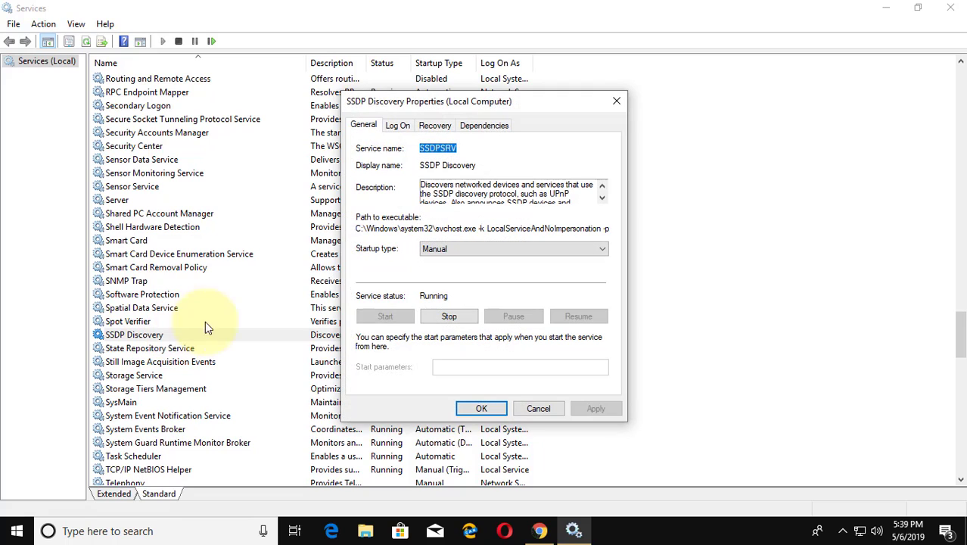
{"action": "left_click", "coordinate": [532, 250]}
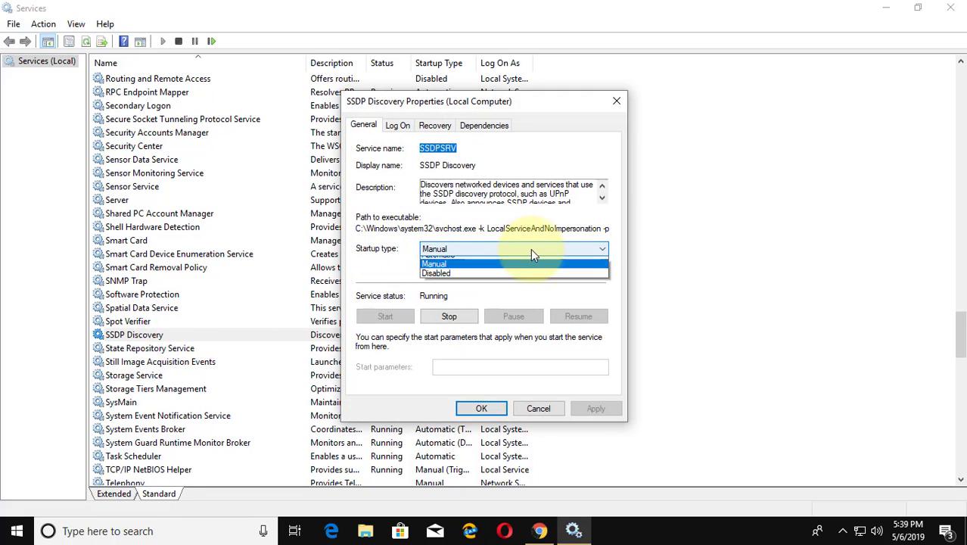
{"action": "left_click", "coordinate": [463, 271]}
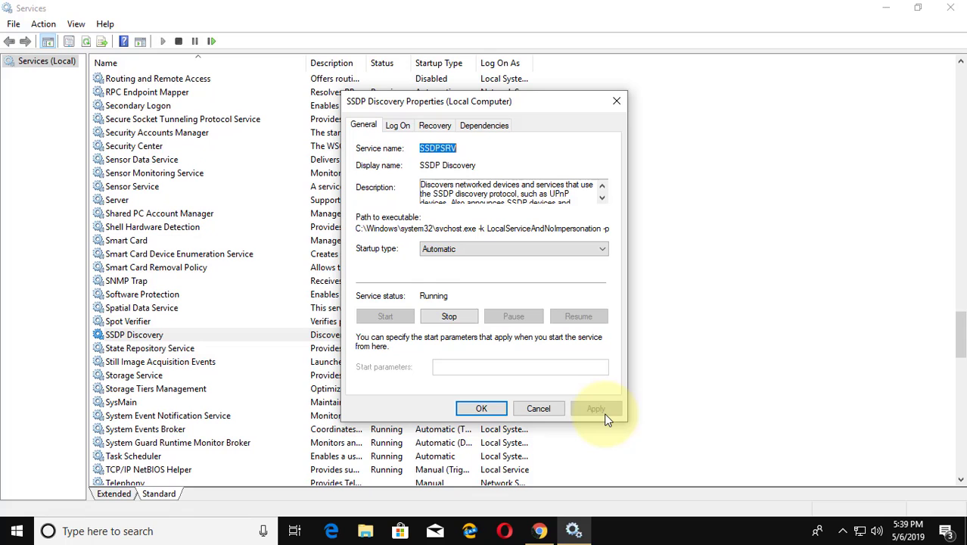
{"action": "left_click", "coordinate": [481, 409]}
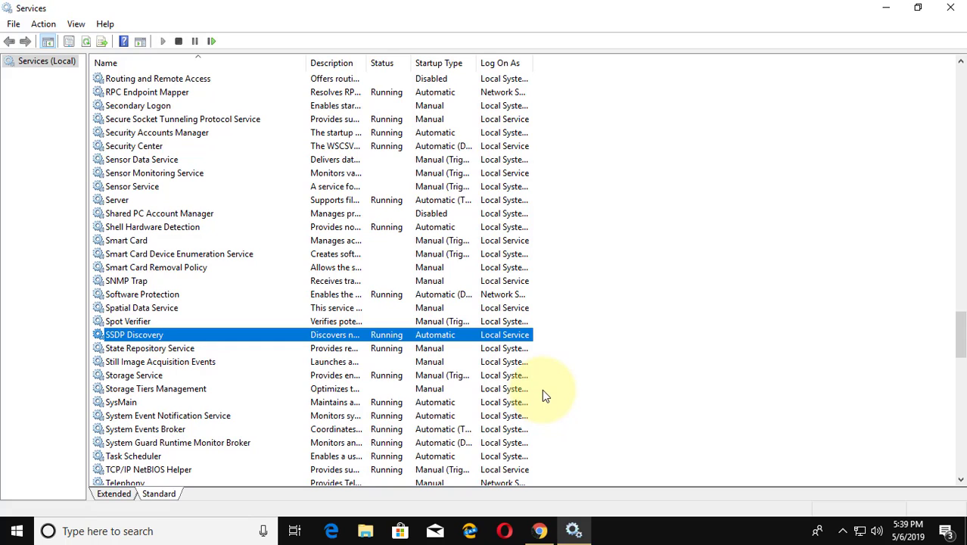
Set the UPnP Device Host service's startup type to Automatic, start and apply it, and close the Services window
{"action": "scroll", "coordinate": [224, 427], "scroll_direction": "down", "scroll_amount": 1}
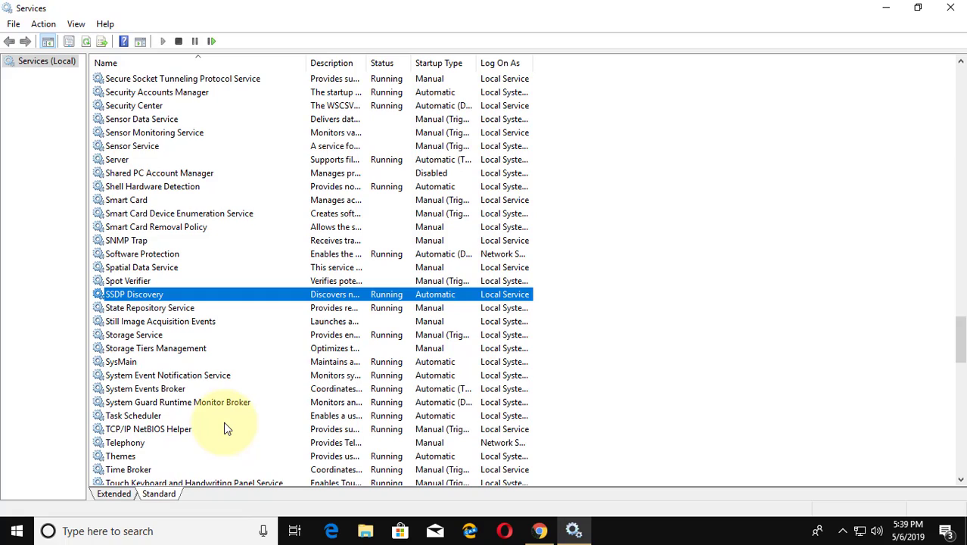
{"action": "scroll", "coordinate": [224, 429], "scroll_direction": "down", "scroll_amount": 2}
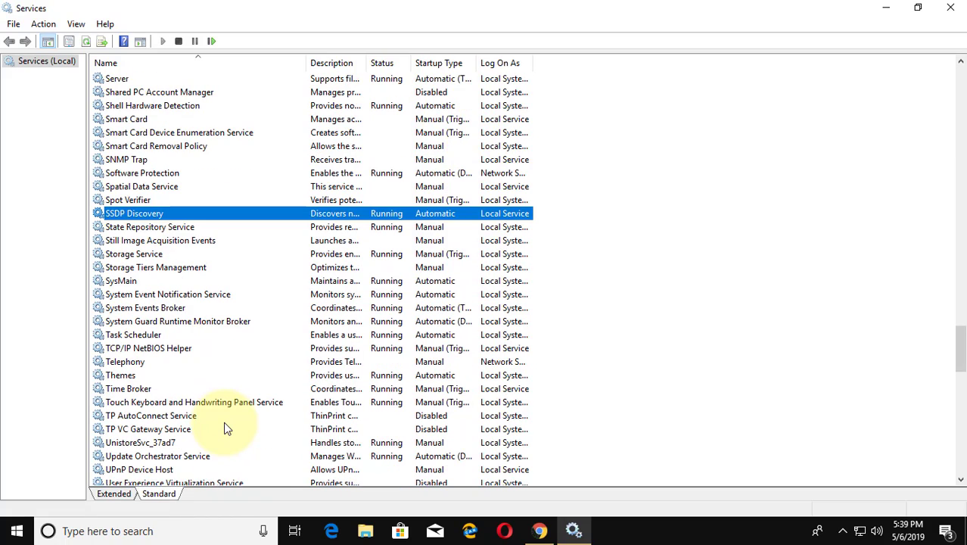
{"action": "scroll", "coordinate": [224, 429], "scroll_direction": "down", "scroll_amount": 5}
{"action": "scroll", "coordinate": [224, 428], "scroll_direction": "down", "scroll_amount": 10}
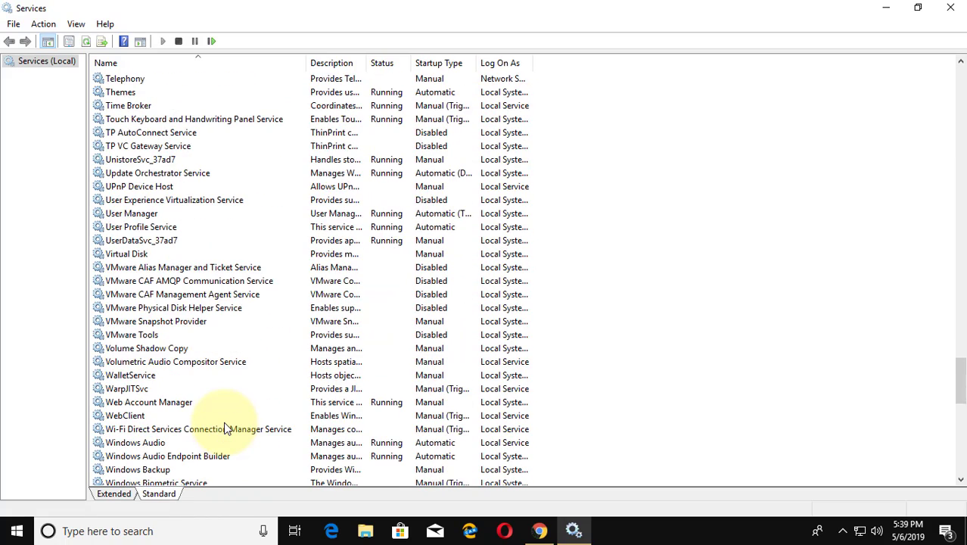
{"action": "scroll", "coordinate": [224, 429], "scroll_direction": "up", "scroll_amount": 4}
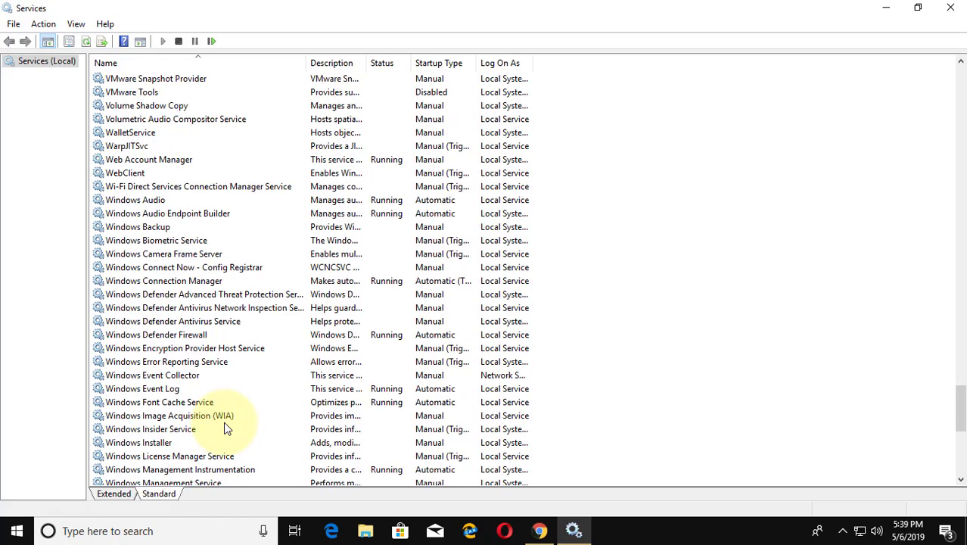
{"action": "scroll", "coordinate": [224, 429], "scroll_direction": "up", "scroll_amount": 3}
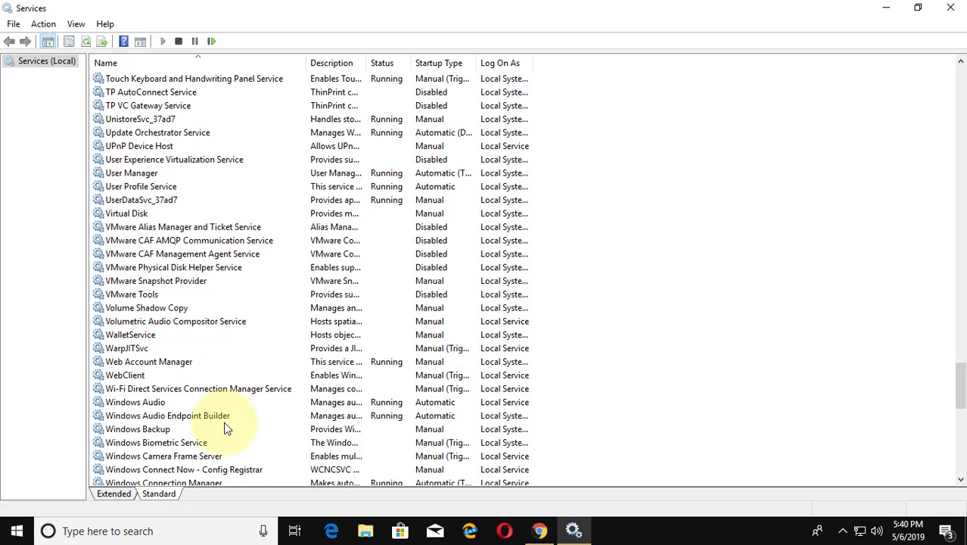
{"action": "scroll", "coordinate": [224, 429], "scroll_direction": "up", "scroll_amount": 2}
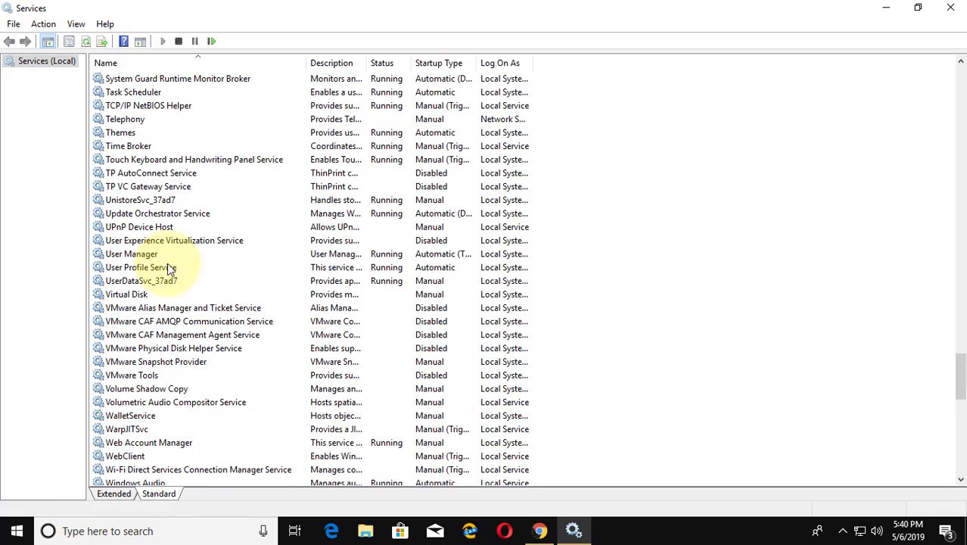
{"action": "left_click", "coordinate": [151, 231]}
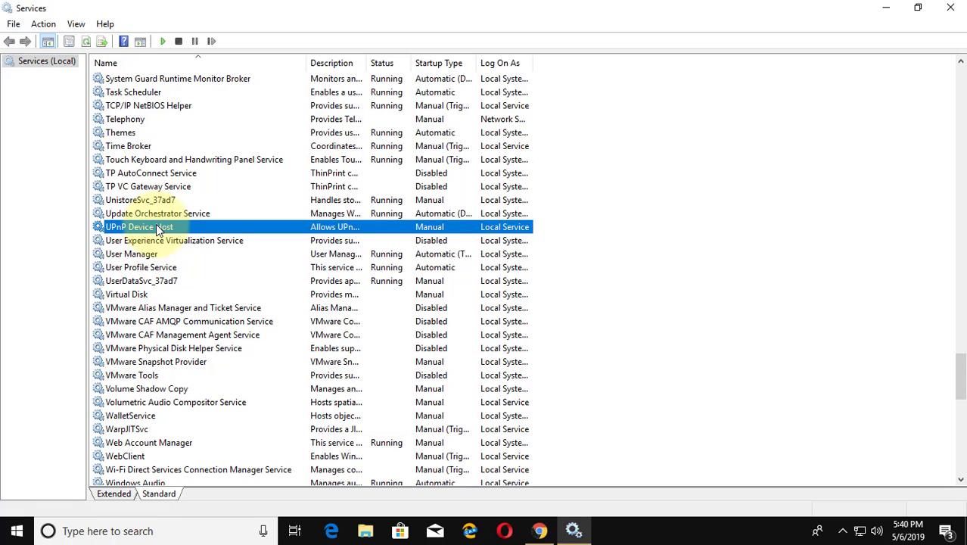
{"action": "double_click", "coordinate": [159, 229]}
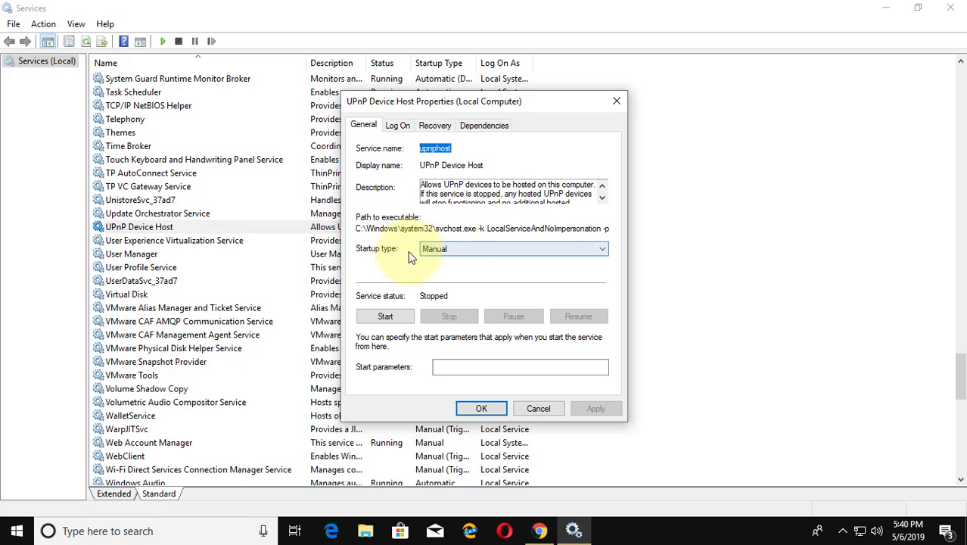
{"action": "left_click", "coordinate": [501, 250]}
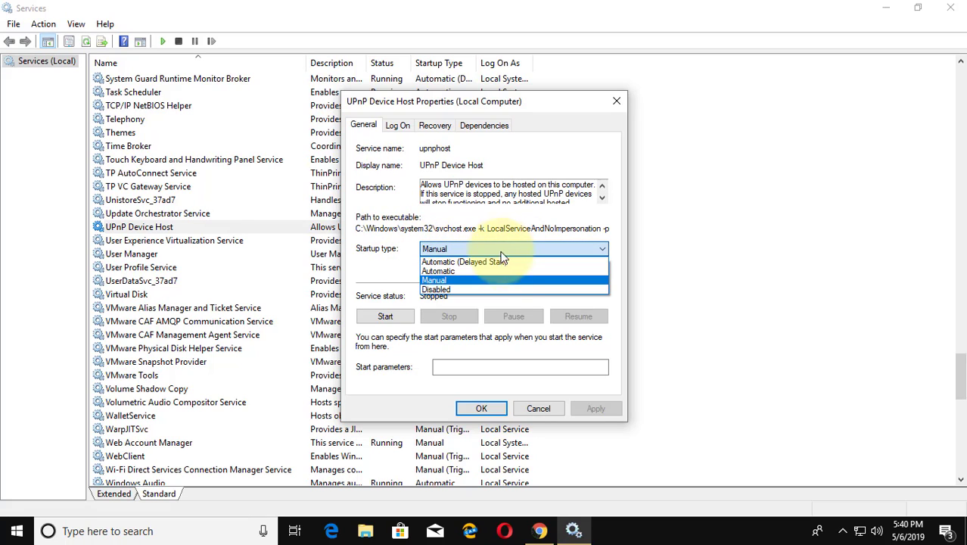
{"action": "left_click", "coordinate": [460, 272]}
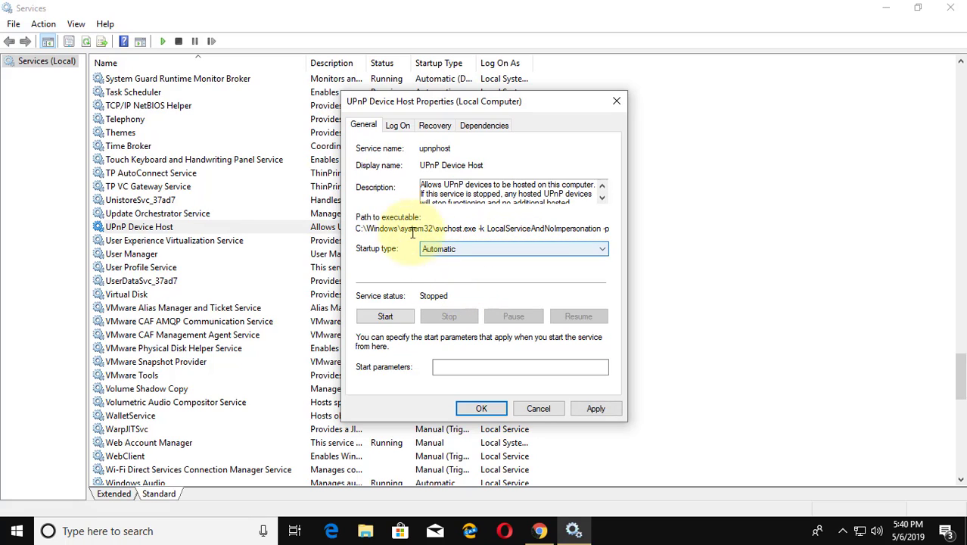
{"action": "left_click", "coordinate": [382, 315]}
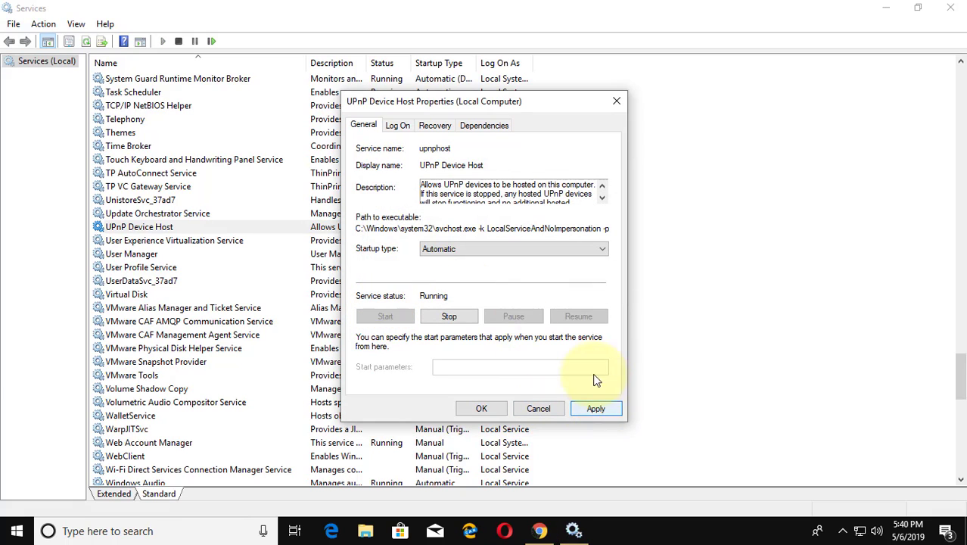
{"action": "left_click", "coordinate": [608, 411]}
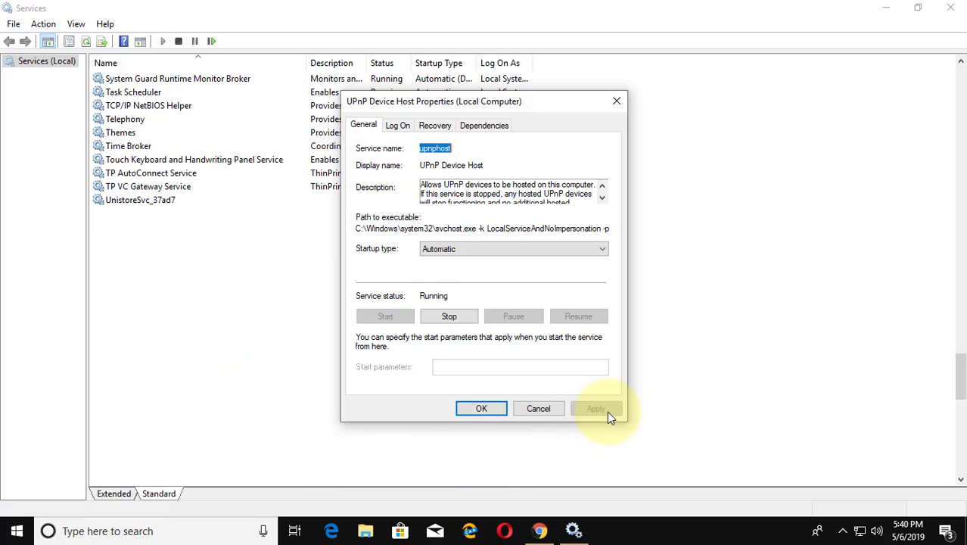
{"action": "left_click", "coordinate": [484, 409]}
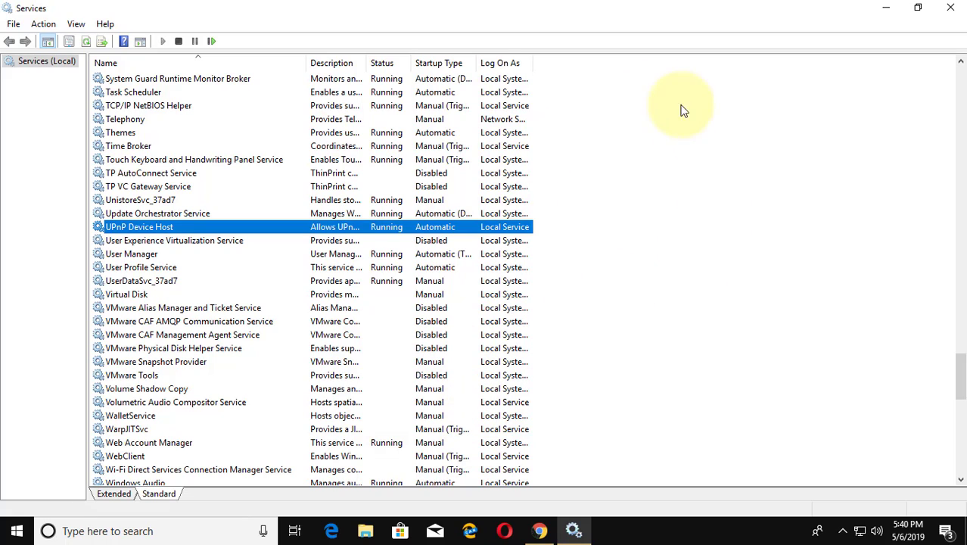
{"action": "left_click", "coordinate": [950, 14]}
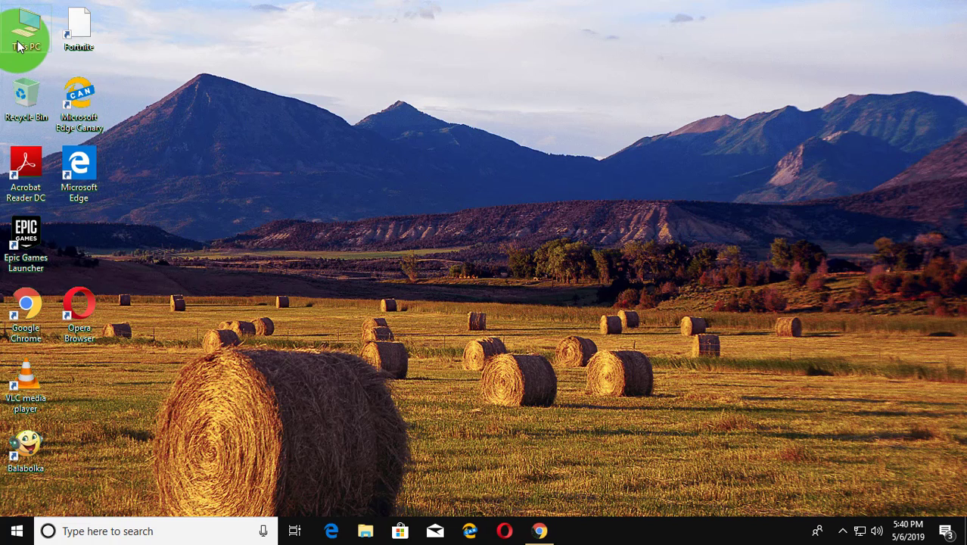
Open File Explorer, widen its navigation pane and view the Network location
{"action": "key", "text": "super+e"}
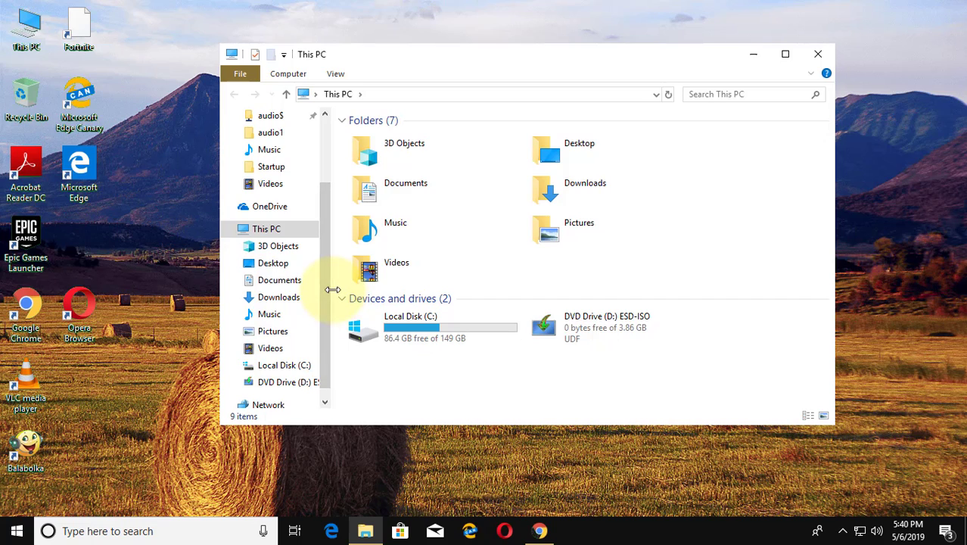
{"action": "left_click_drag", "start_coordinate": [332, 286], "coordinate": [403, 281]}
{"action": "scroll", "coordinate": [367, 330], "scroll_direction": "down", "scroll_amount": 1}
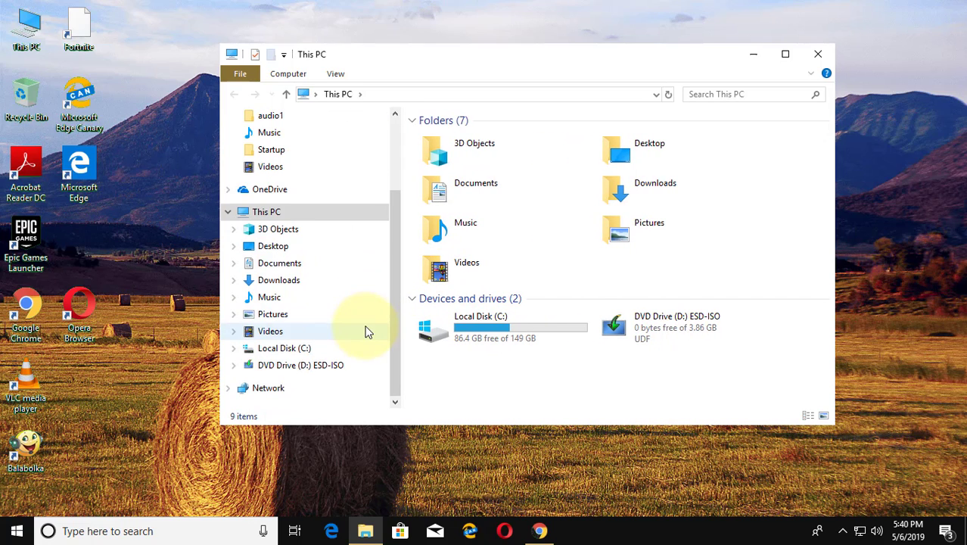
{"action": "left_click", "coordinate": [274, 389]}
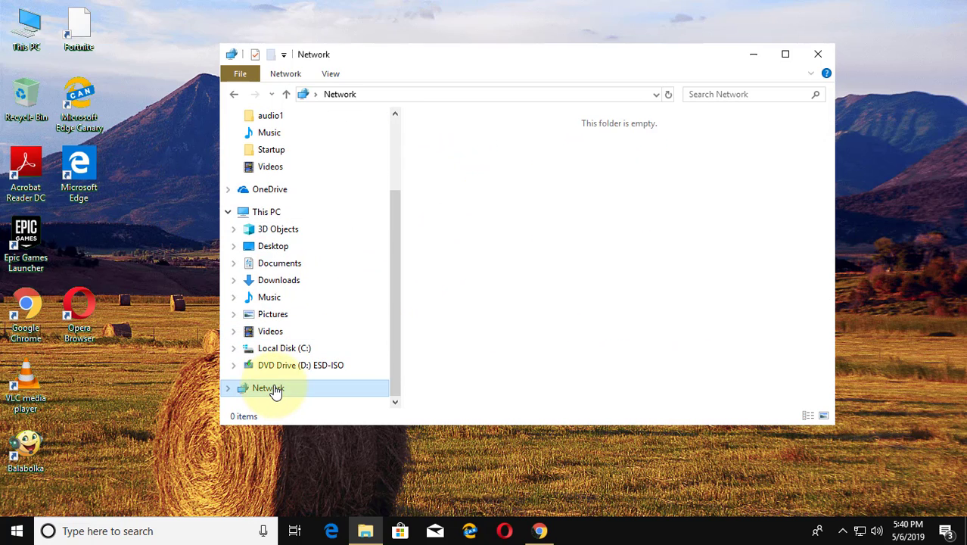